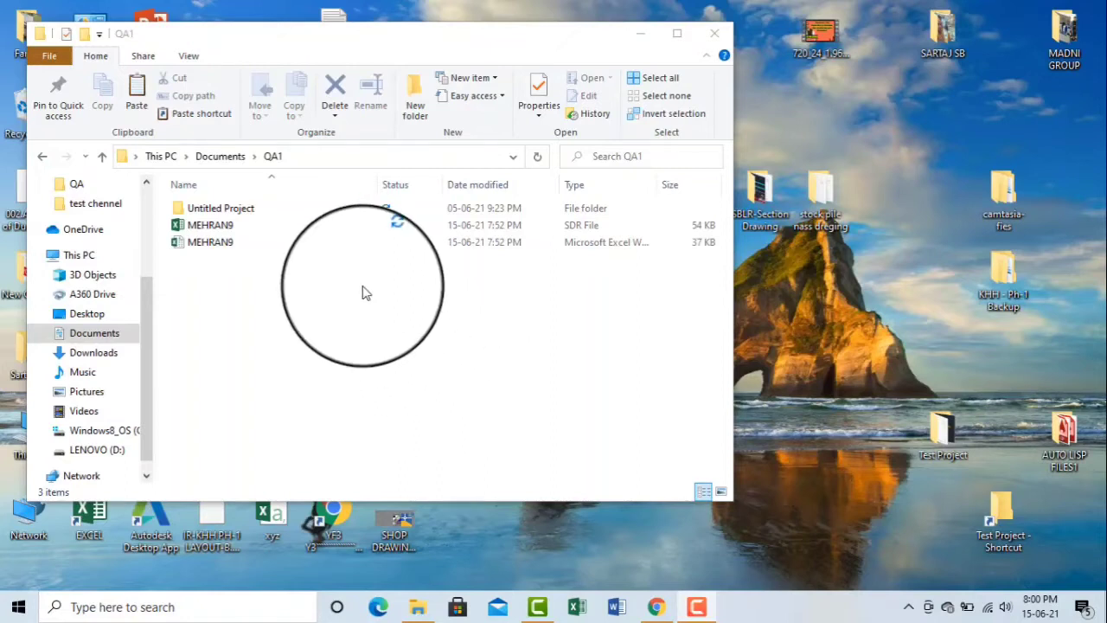
Select the MEHRAN9 SDR survey file in File Explorer
{"action": "left_click", "coordinate": [227, 227]}
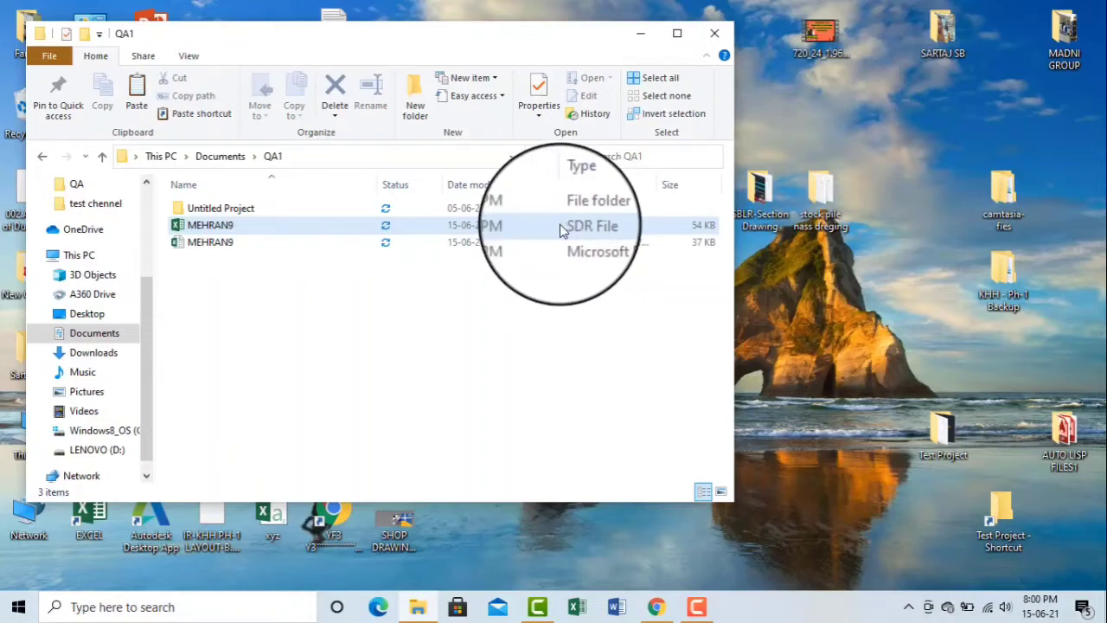
{"action": "left_click", "coordinate": [272, 244]}
{"action": "left_click", "coordinate": [257, 230]}
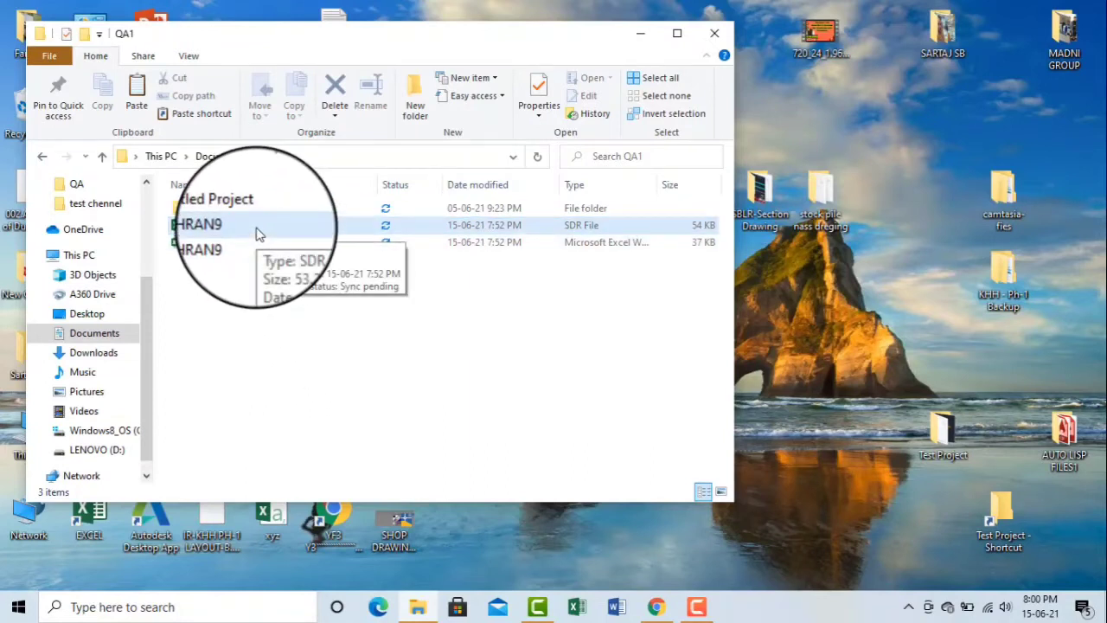
{"action": "right_click", "coordinate": [258, 232]}
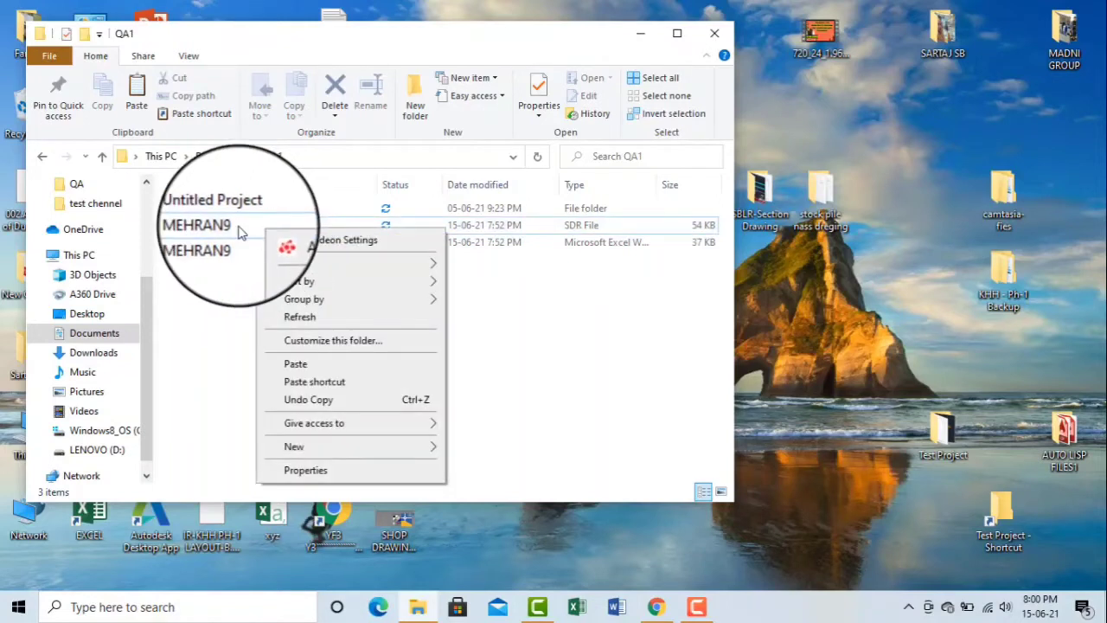
{"action": "right_click", "coordinate": [239, 229]}
{"action": "left_click", "coordinate": [631, 239]}
{"action": "right_click", "coordinate": [601, 223]}
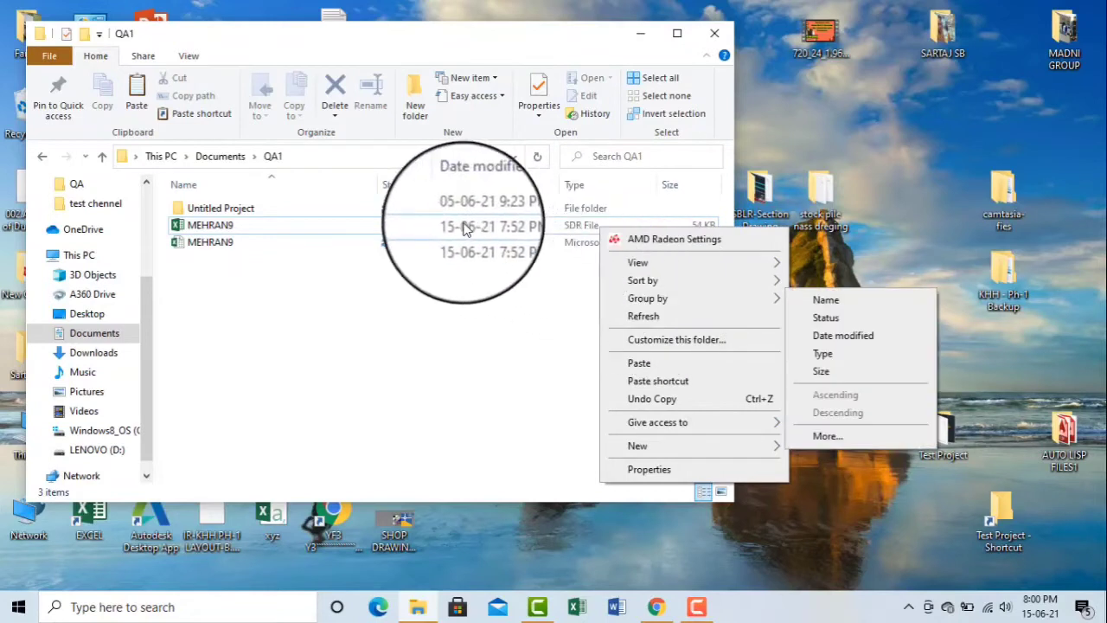
{"action": "left_click", "coordinate": [273, 232]}
Open MEHRAN9.sdr in desktop Excel, keeping Excel as the default app for .SDR files
{"action": "right_click", "coordinate": [272, 225]}
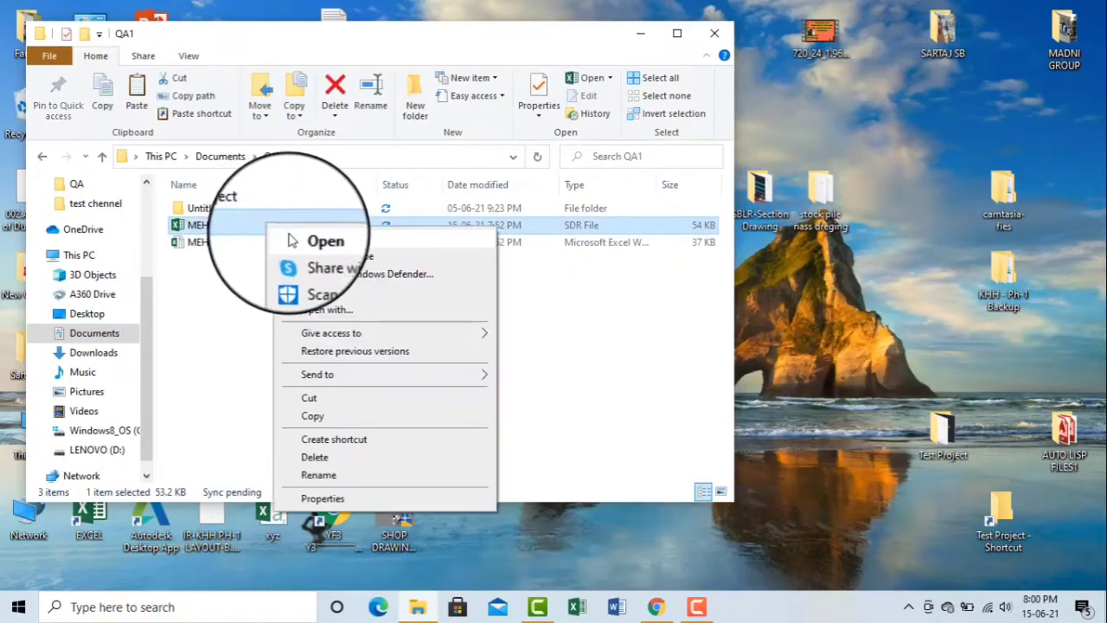
{"action": "left_click", "coordinate": [519, 327]}
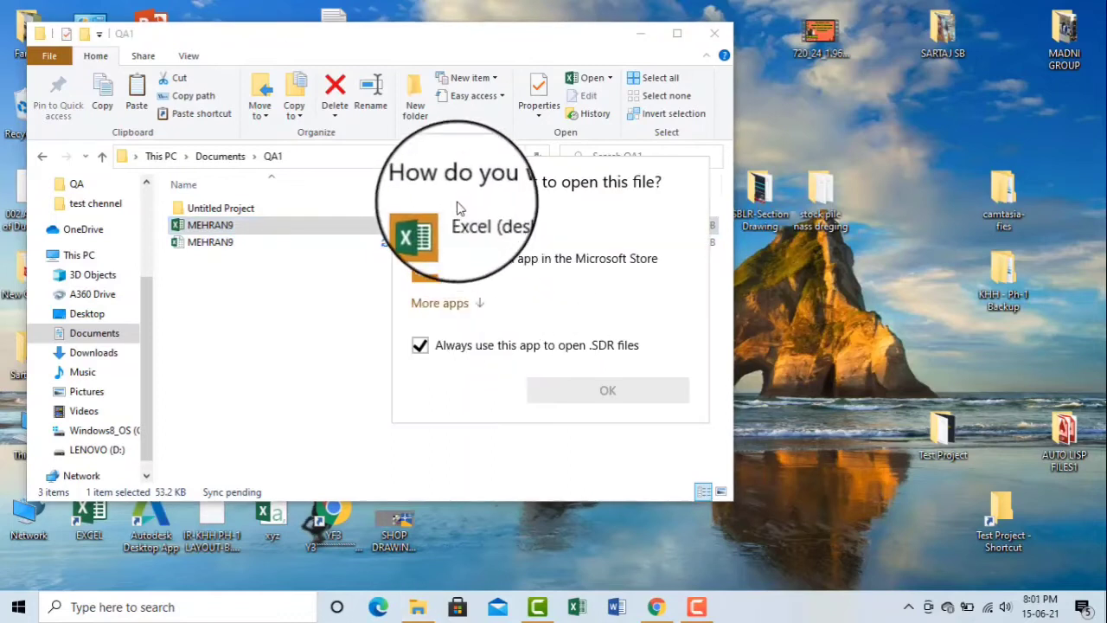
{"action": "left_click", "coordinate": [461, 216]}
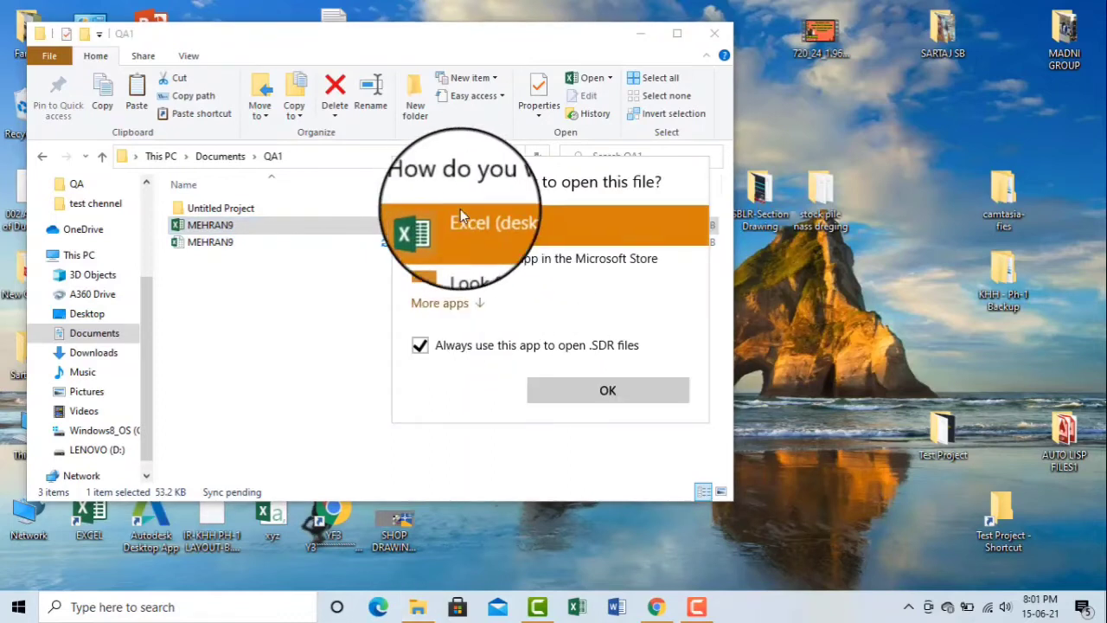
{"action": "left_click", "coordinate": [588, 388]}
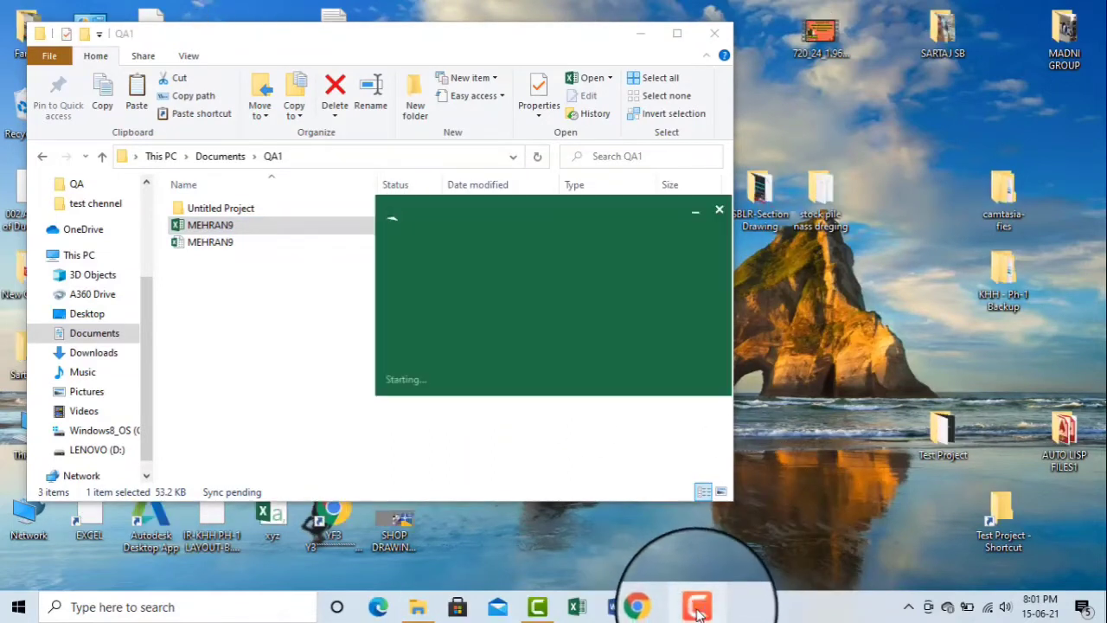
{"action": "left_click", "coordinate": [696, 607]}
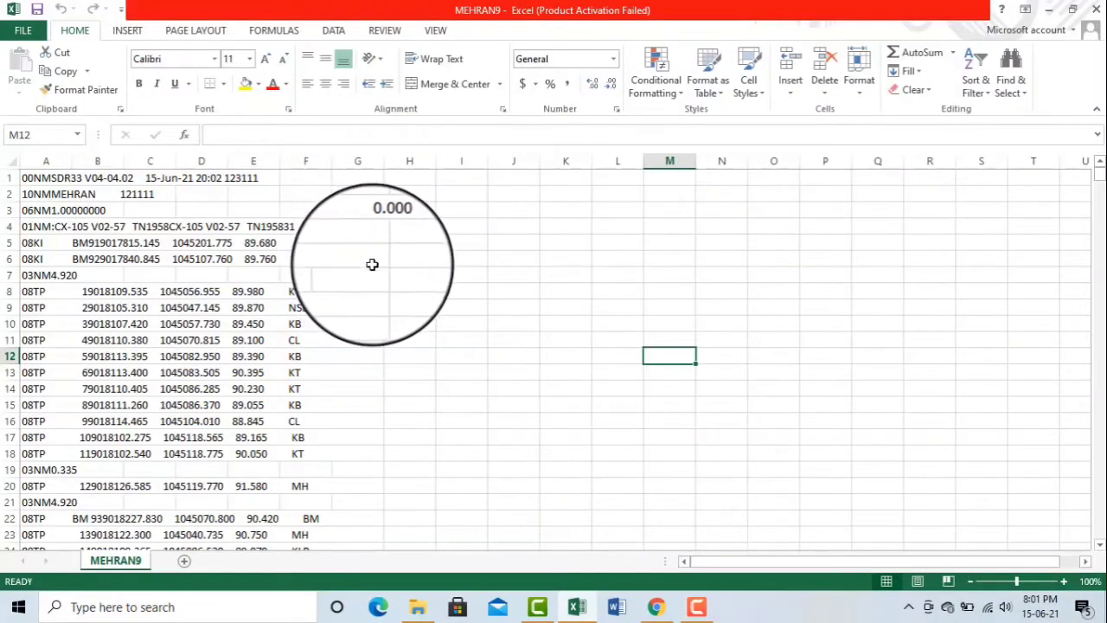
{"action": "scroll", "coordinate": [385, 276], "scroll_direction": "down", "scroll_amount": 1}
{"action": "scroll", "coordinate": [385, 276], "scroll_direction": "up", "scroll_amount": 1}
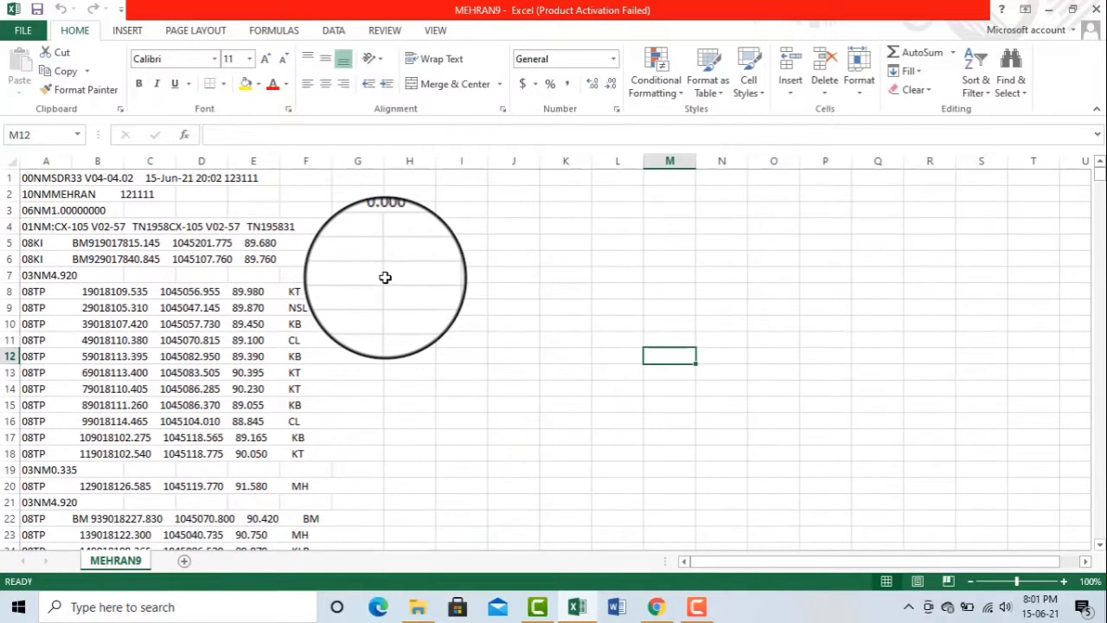
{"action": "scroll", "coordinate": [391, 290], "scroll_direction": "down", "scroll_amount": 2}
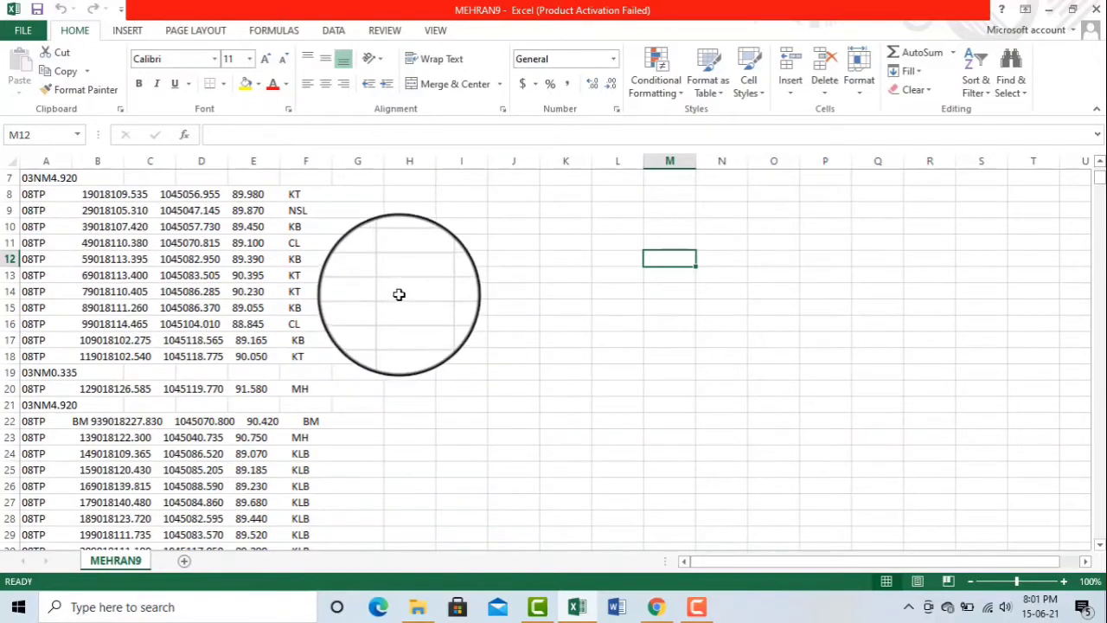
{"action": "left_click", "coordinate": [9, 372]}
{"action": "scroll", "coordinate": [209, 305], "scroll_direction": "up", "scroll_amount": 2}
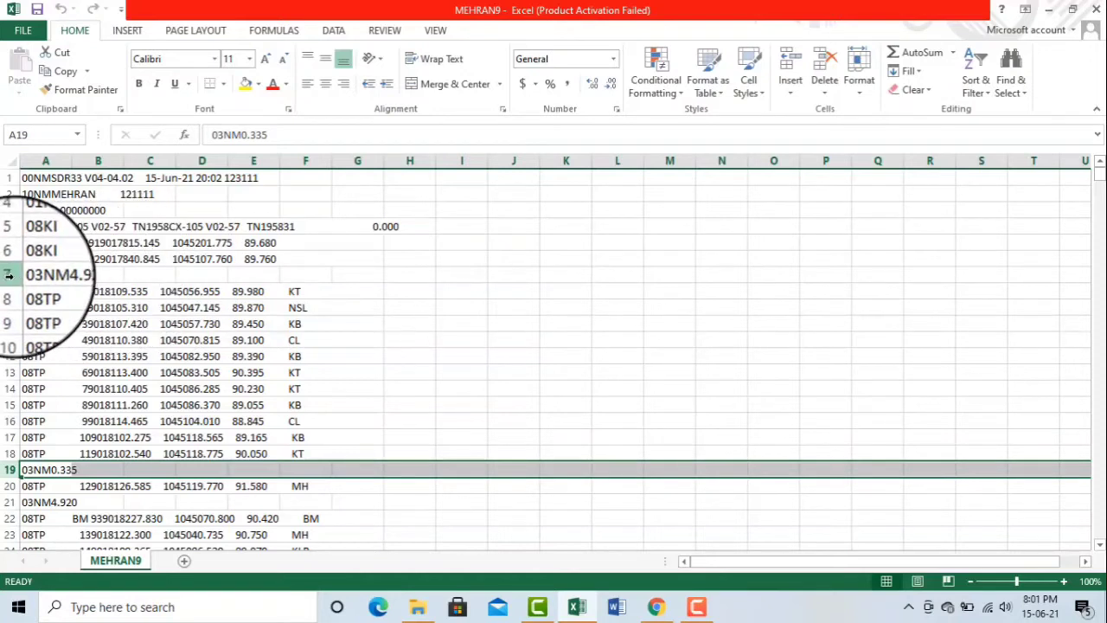
{"action": "left_click", "coordinate": [9, 275]}
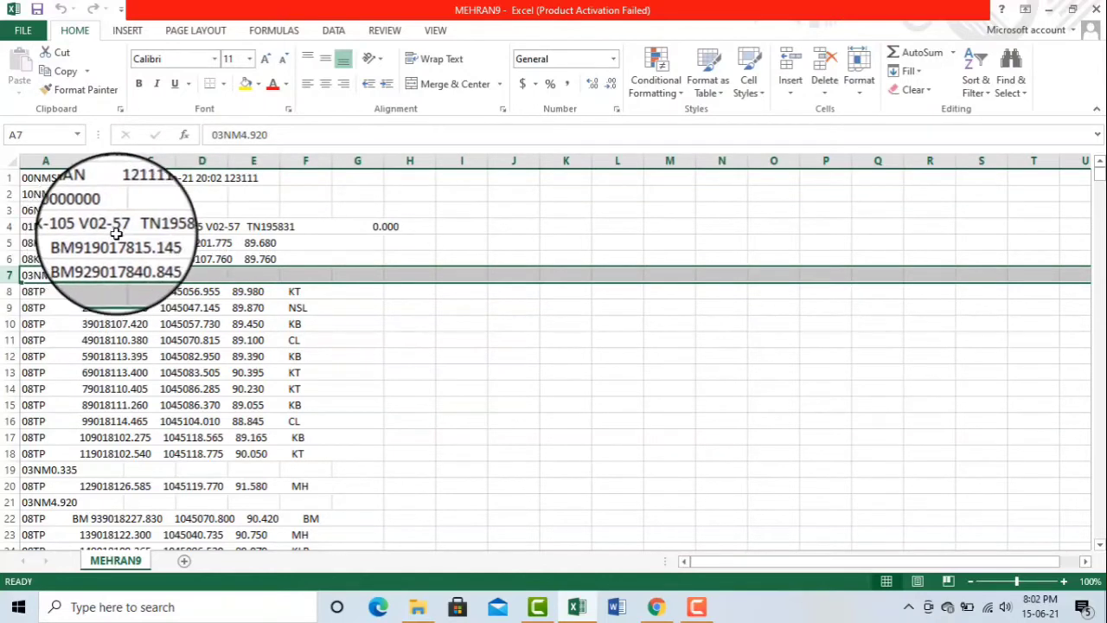
{"action": "left_click", "coordinate": [76, 477]}
{"action": "left_click", "coordinate": [11, 470]}
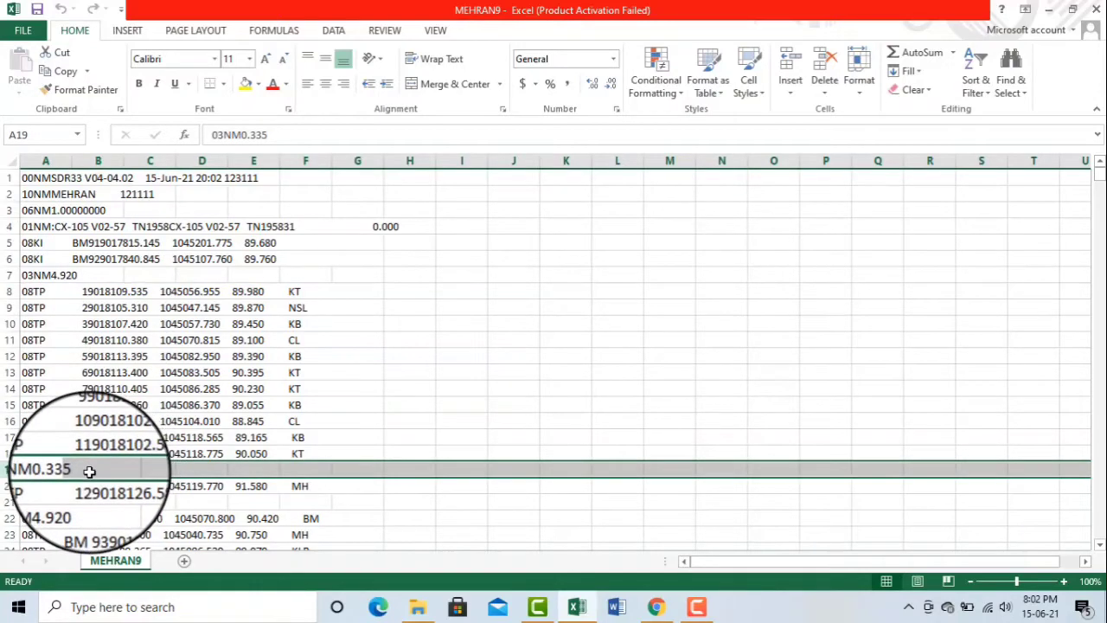
{"action": "scroll", "coordinate": [92, 469], "scroll_direction": "down", "scroll_amount": 1}
{"action": "scroll", "coordinate": [92, 470], "scroll_direction": "down", "scroll_amount": 2}
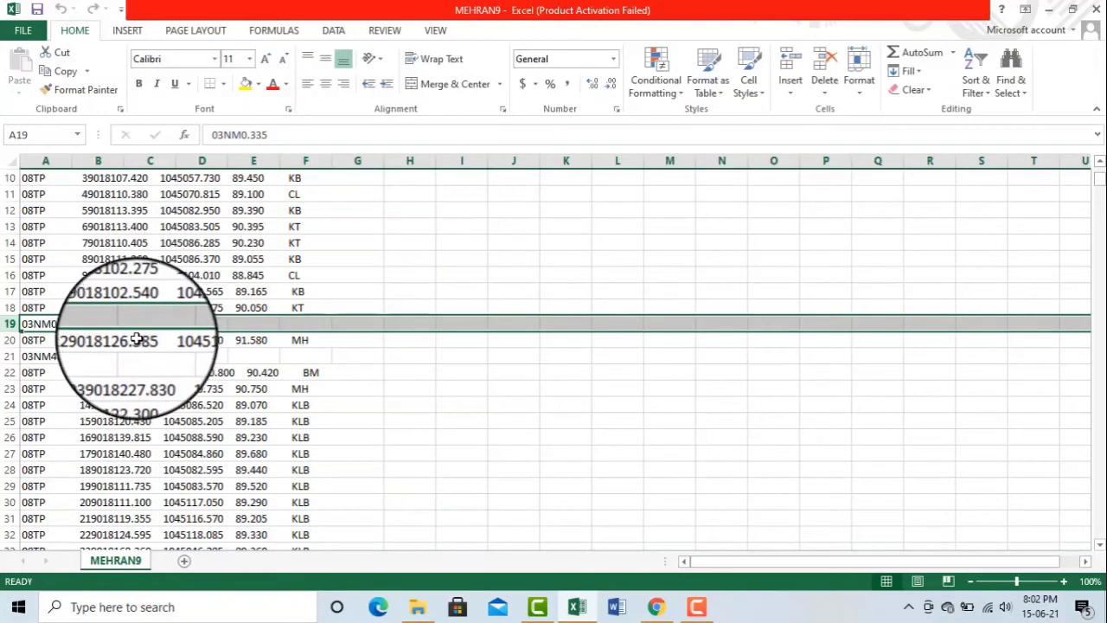
{"action": "left_click", "coordinate": [6, 356]}
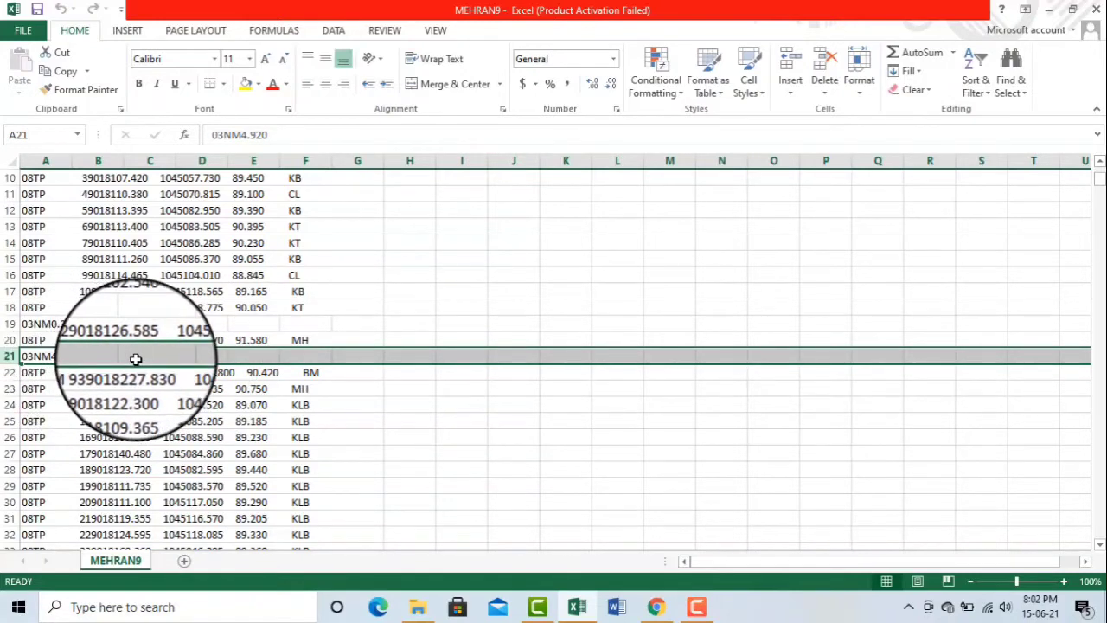
{"action": "left_click", "coordinate": [113, 327]}
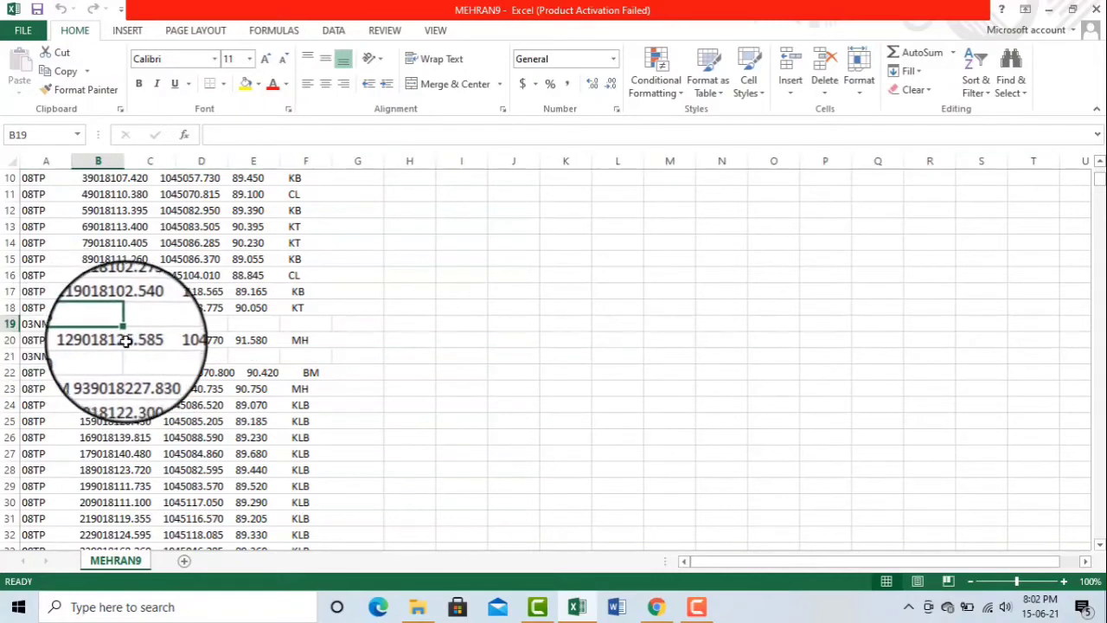
{"action": "left_click", "coordinate": [39, 324]}
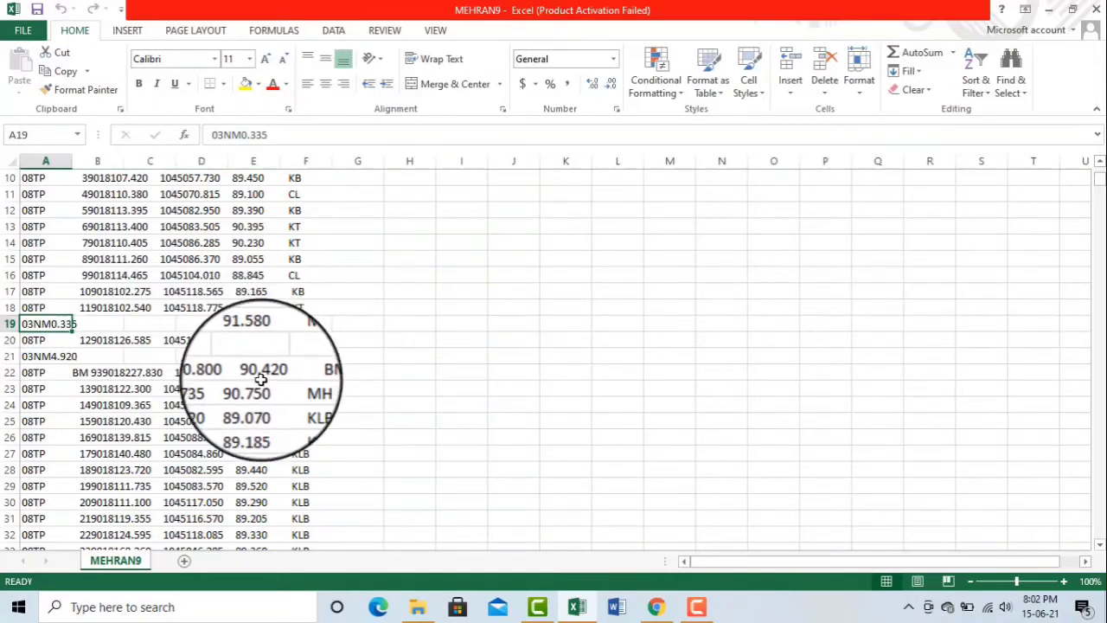
{"action": "scroll", "coordinate": [277, 376], "scroll_direction": "down", "scroll_amount": 1}
{"action": "scroll", "coordinate": [285, 364], "scroll_direction": "down", "scroll_amount": 1}
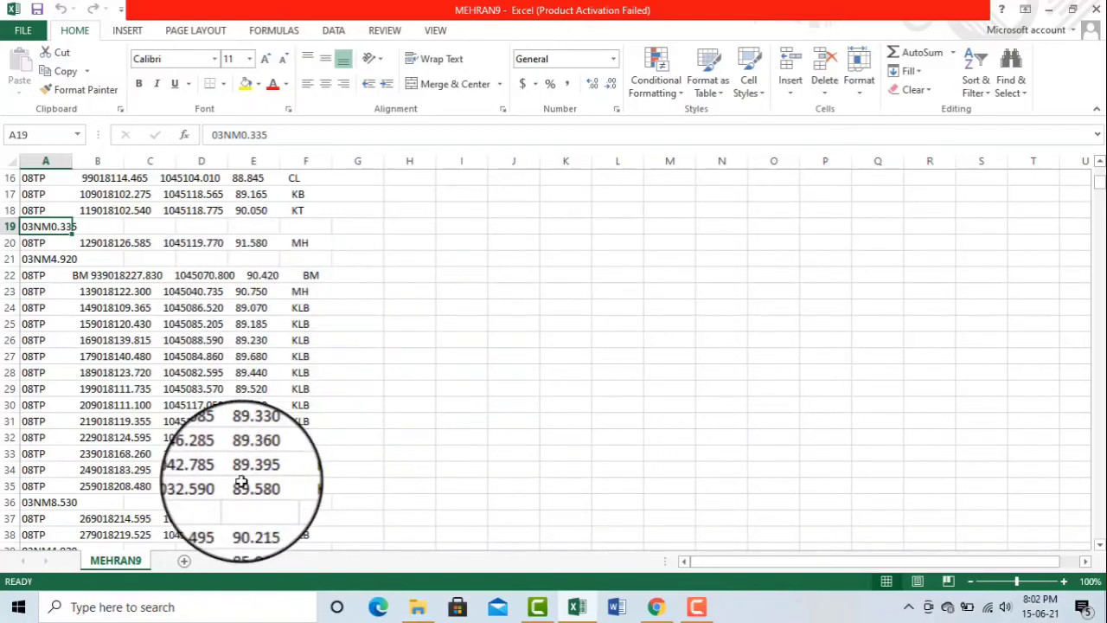
{"action": "scroll", "coordinate": [233, 482], "scroll_direction": "down", "scroll_amount": 1}
{"action": "scroll", "coordinate": [130, 432], "scroll_direction": "down", "scroll_amount": 2}
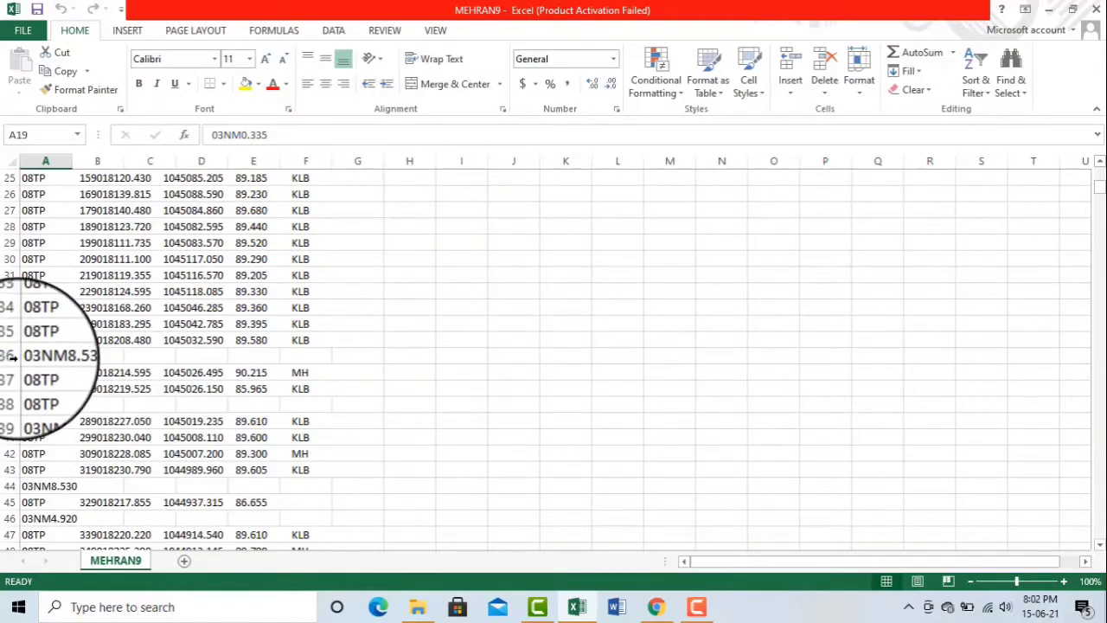
{"action": "left_click", "coordinate": [19, 361]}
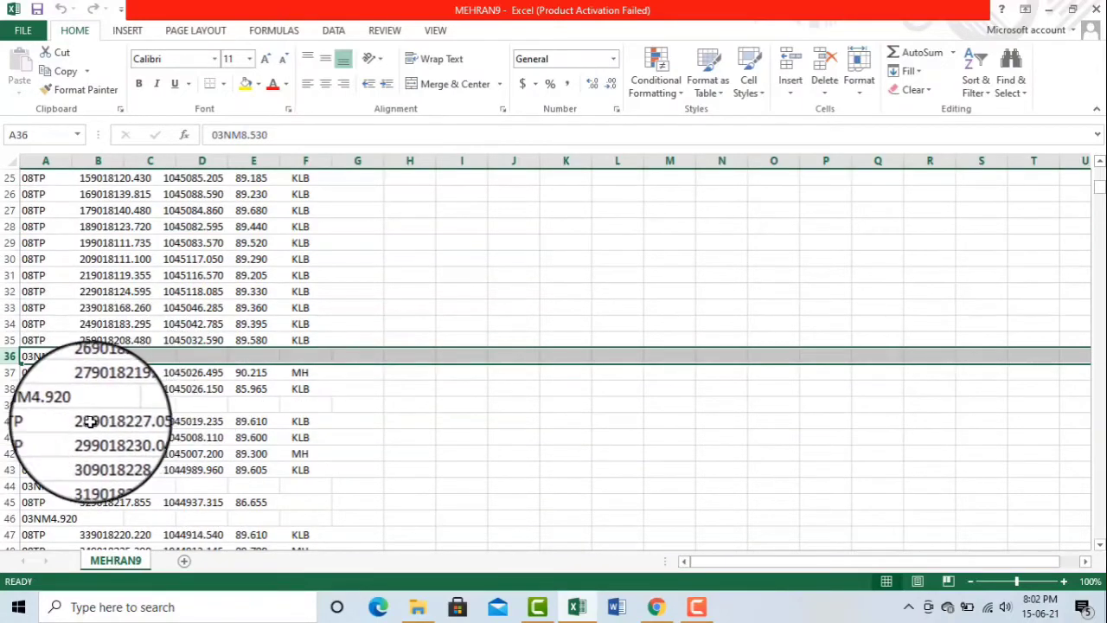
{"action": "left_click", "coordinate": [11, 405]}
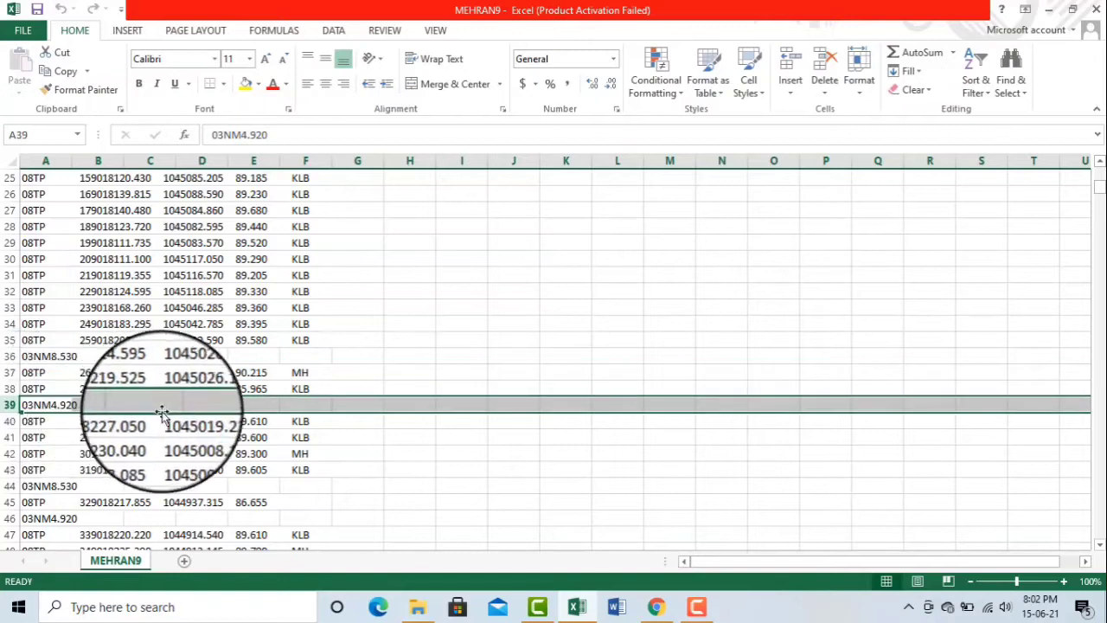
{"action": "scroll", "coordinate": [223, 391], "scroll_direction": "down", "scroll_amount": 2}
{"action": "left_click", "coordinate": [12, 388]}
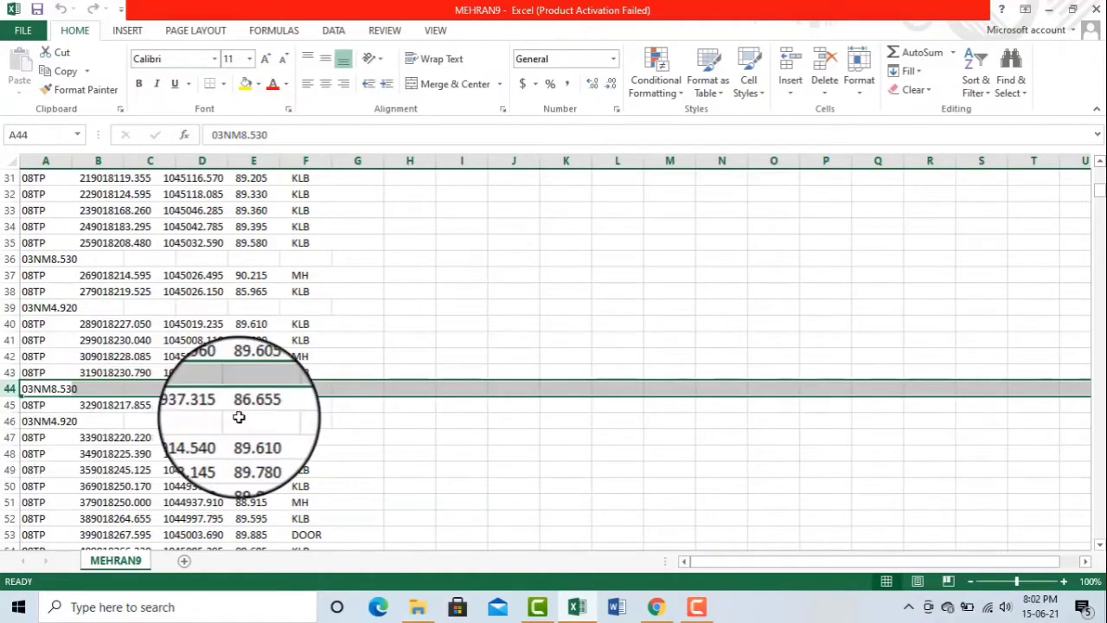
{"action": "scroll", "coordinate": [240, 423], "scroll_direction": "down", "scroll_amount": 4}
{"action": "scroll", "coordinate": [241, 423], "scroll_direction": "down", "scroll_amount": 3}
{"action": "scroll", "coordinate": [251, 422], "scroll_direction": "down", "scroll_amount": 8}
{"action": "scroll", "coordinate": [259, 422], "scroll_direction": "down", "scroll_amount": 3}
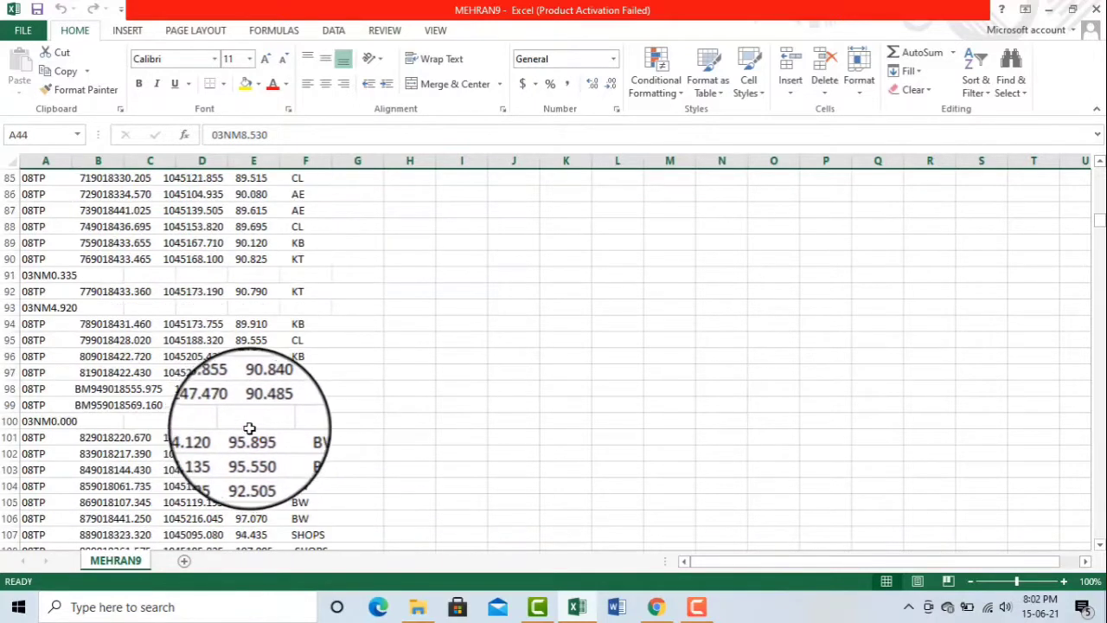
{"action": "scroll", "coordinate": [255, 421], "scroll_direction": "down", "scroll_amount": 2}
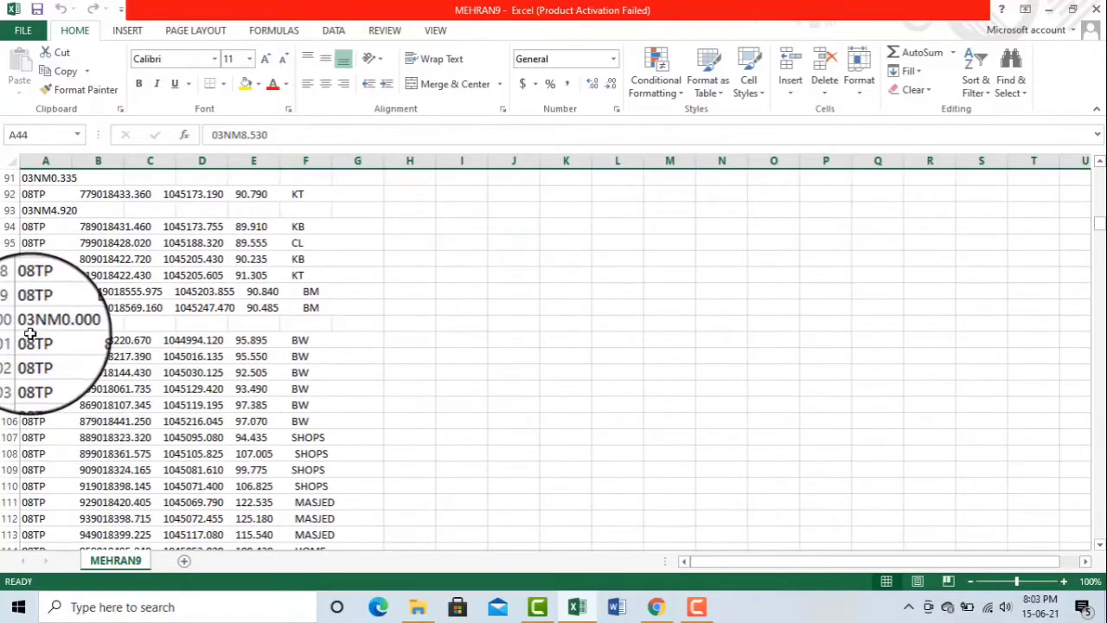
{"action": "scroll", "coordinate": [131, 352], "scroll_direction": "down", "scroll_amount": 4}
{"action": "scroll", "coordinate": [132, 352], "scroll_direction": "down", "scroll_amount": 7}
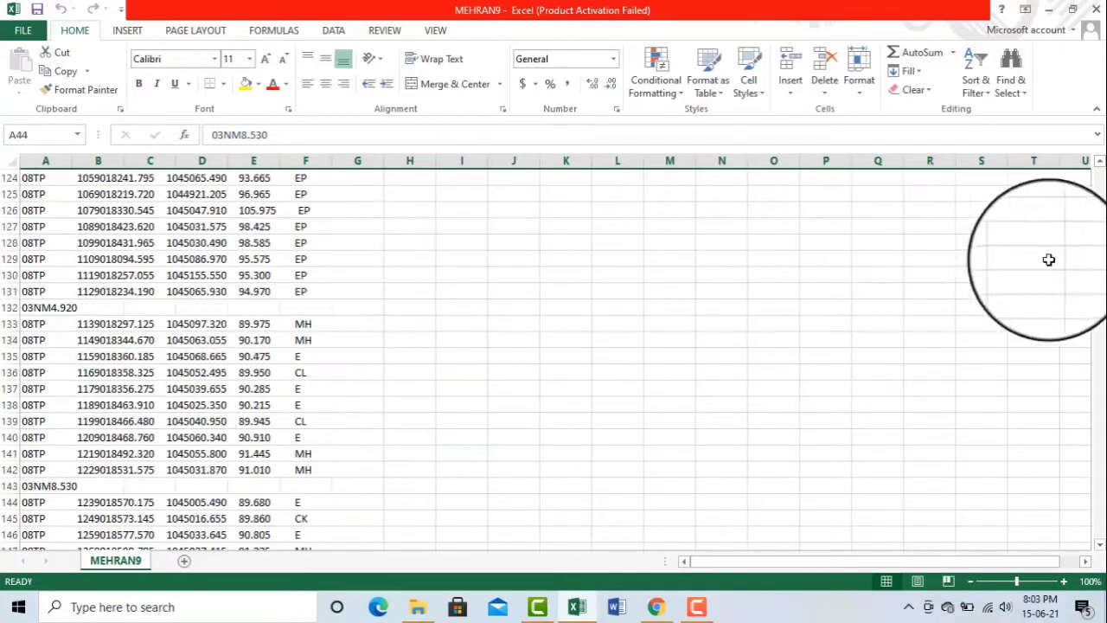
{"action": "left_click_drag", "start_coordinate": [1099, 230], "coordinate": [1099, 532]}
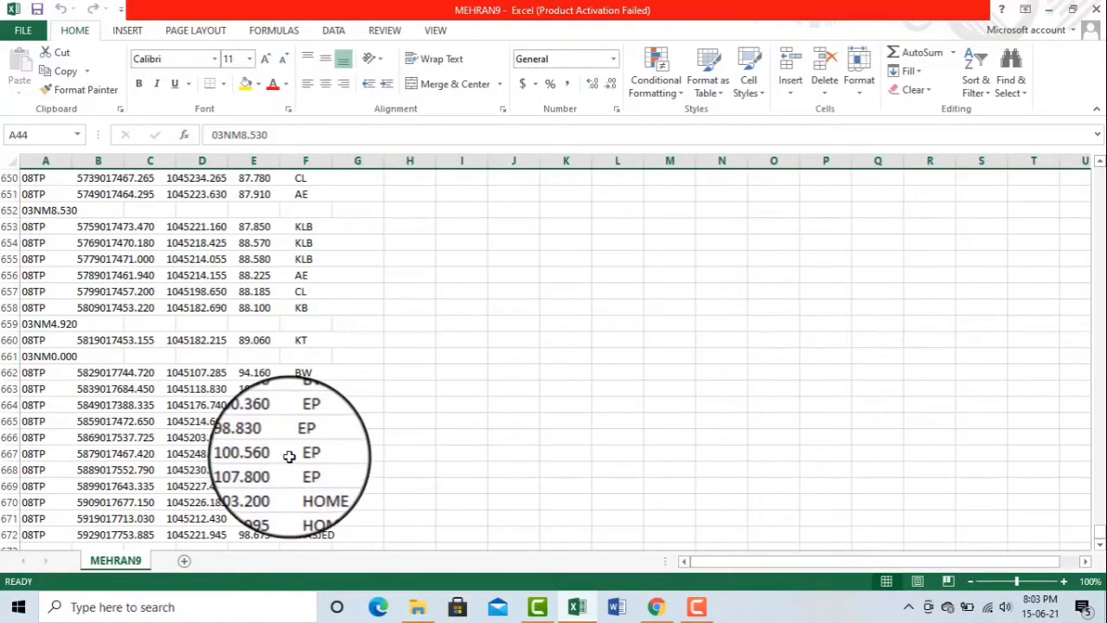
{"action": "scroll", "coordinate": [346, 341], "scroll_direction": "up", "scroll_amount": 5}
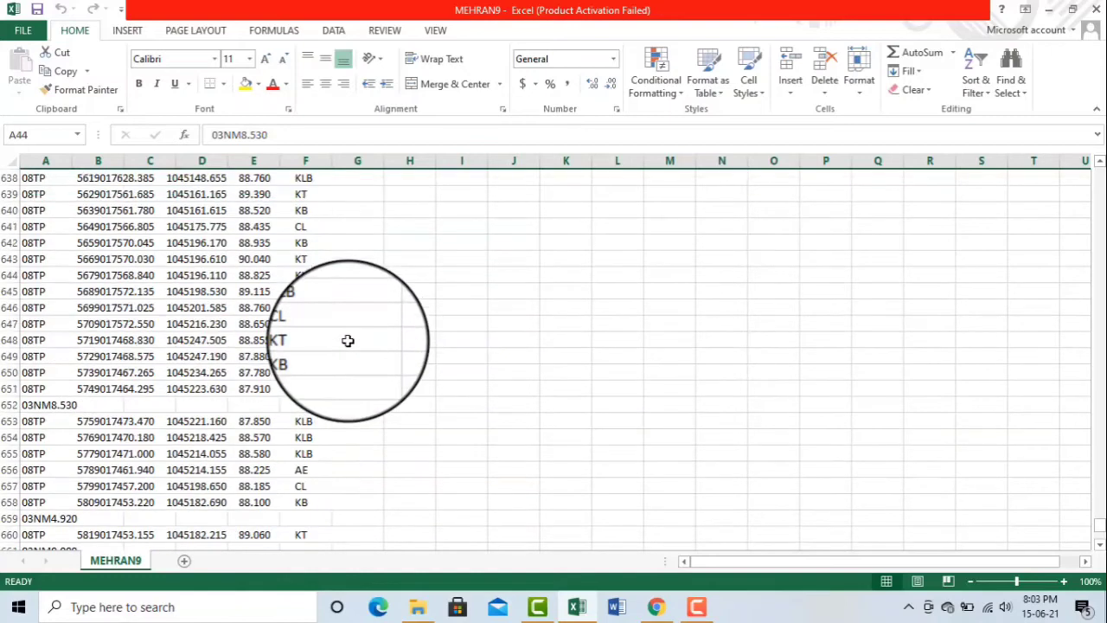
{"action": "scroll", "coordinate": [347, 339], "scroll_direction": "up", "scroll_amount": 4}
{"action": "scroll", "coordinate": [348, 340], "scroll_direction": "up", "scroll_amount": 5}
{"action": "scroll", "coordinate": [345, 348], "scroll_direction": "up", "scroll_amount": 11}
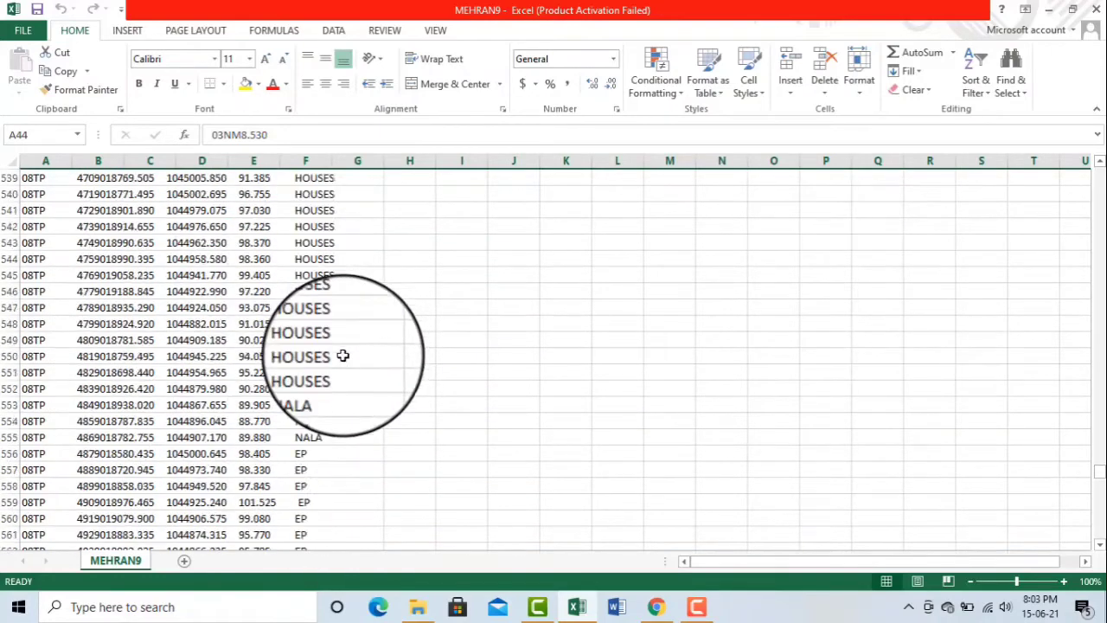
{"action": "scroll", "coordinate": [342, 356], "scroll_direction": "up", "scroll_amount": 11}
{"action": "scroll", "coordinate": [389, 337], "scroll_direction": "up", "scroll_amount": 3}
{"action": "scroll", "coordinate": [438, 323], "scroll_direction": "up", "scroll_amount": 6}
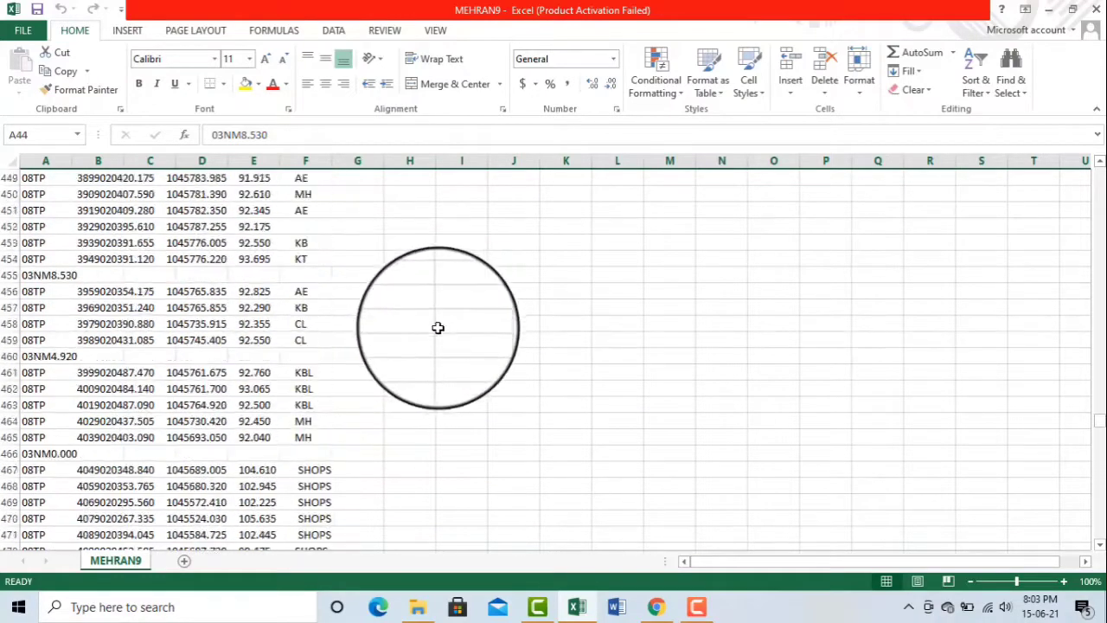
{"action": "scroll", "coordinate": [437, 323], "scroll_direction": "up", "scroll_amount": 10}
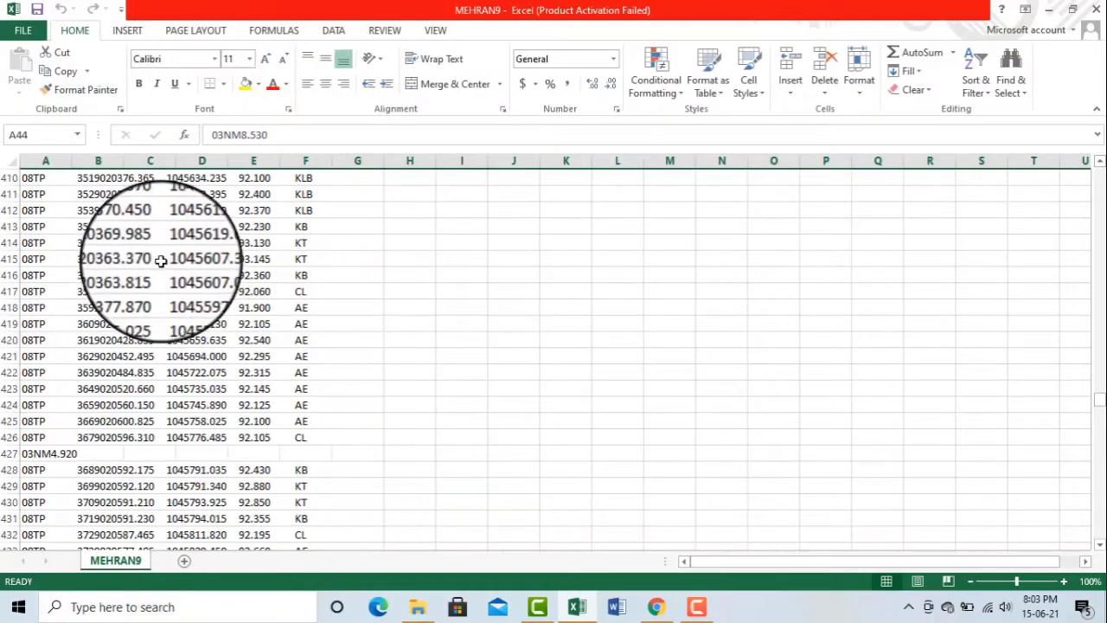
{"action": "scroll", "coordinate": [194, 273], "scroll_direction": "up", "scroll_amount": 5}
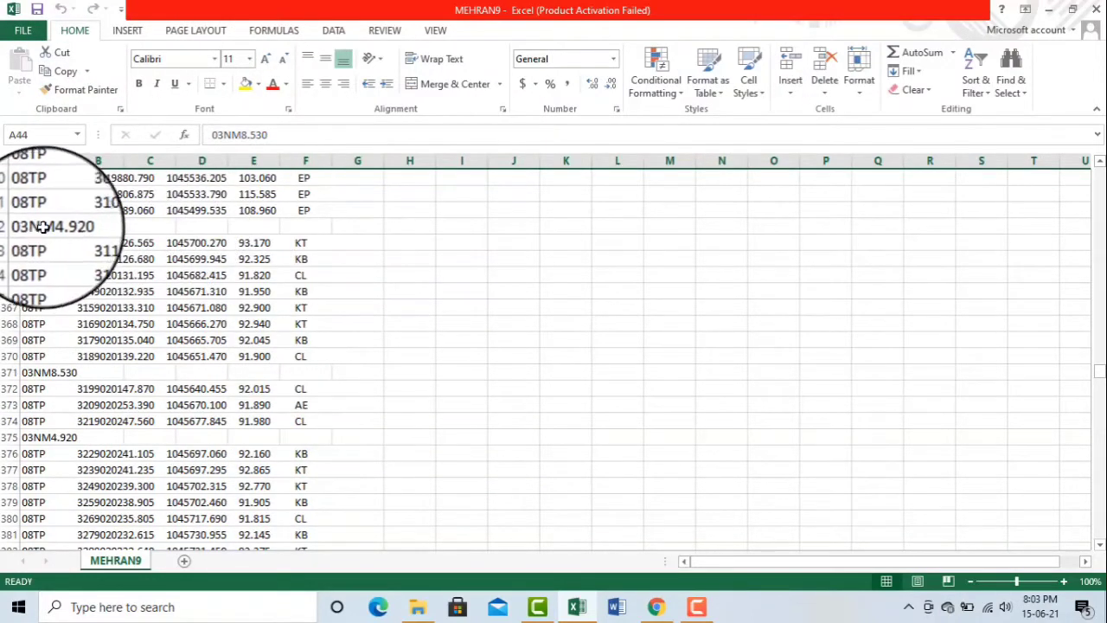
{"action": "scroll", "coordinate": [618, 315], "scroll_direction": "up", "scroll_amount": 13}
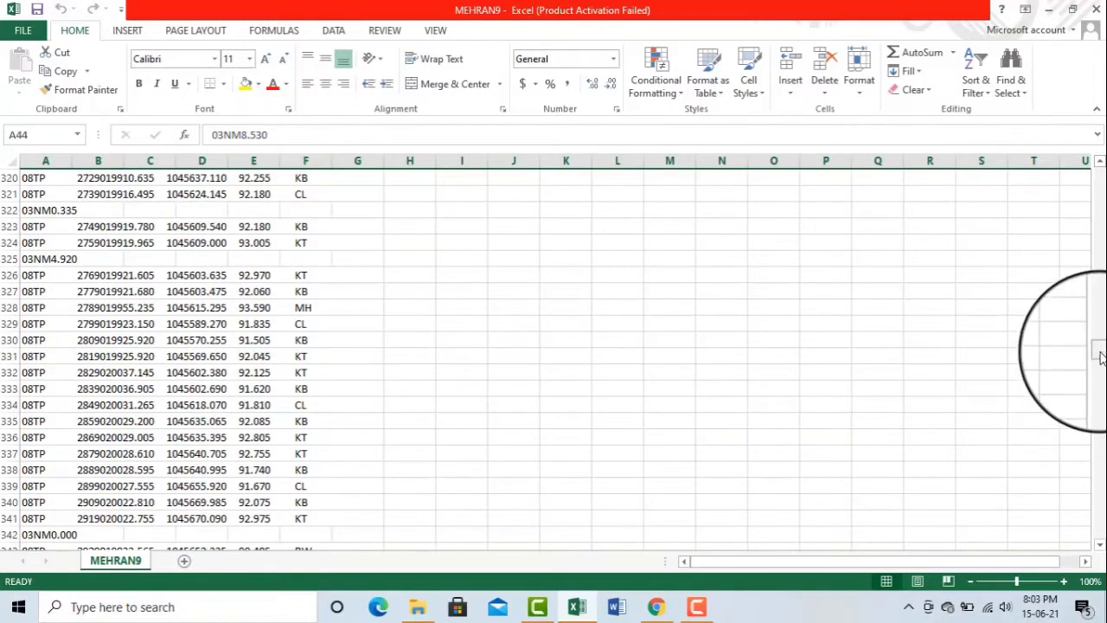
{"action": "left_click_drag", "start_coordinate": [1100, 357], "coordinate": [1100, 173]}
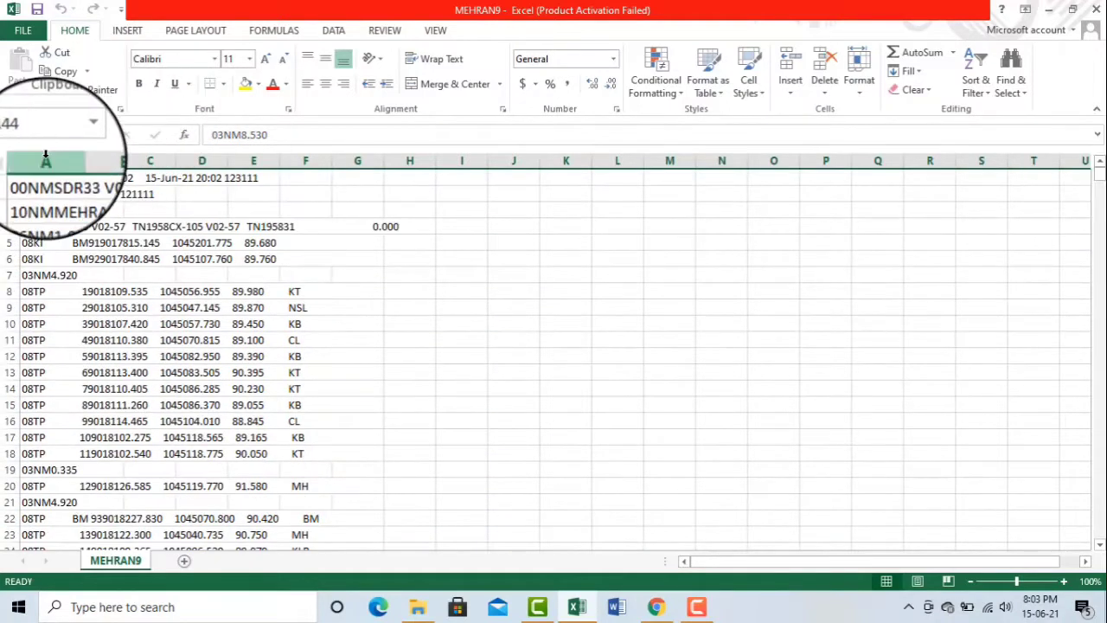
Select all of column A, holding the 672 raw survey records, and show the Data tools
{"action": "left_click", "coordinate": [46, 159]}
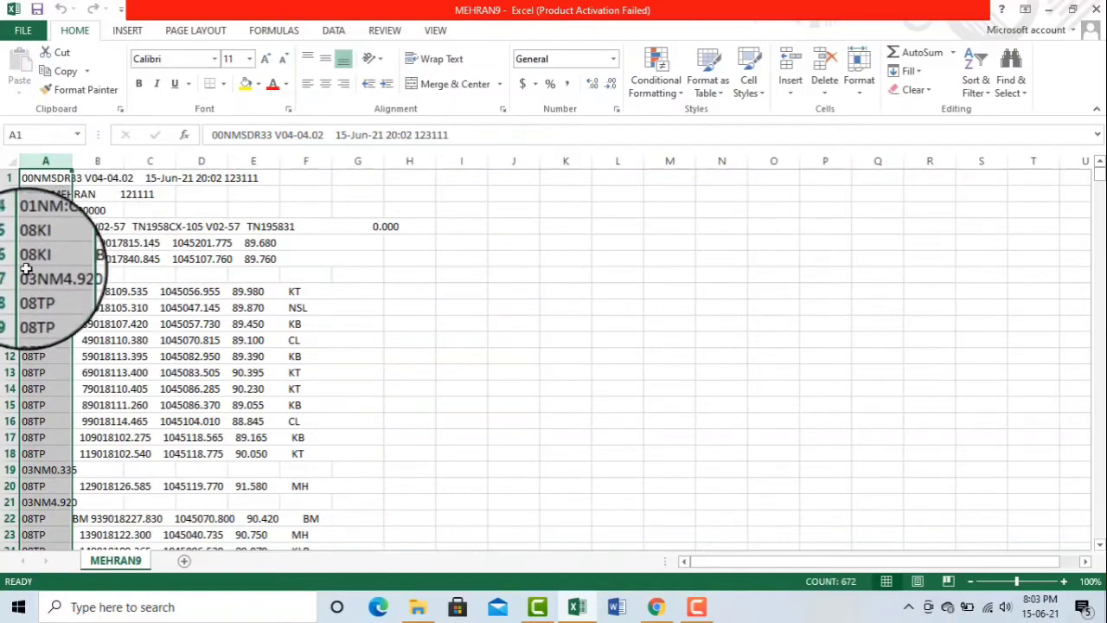
{"action": "left_click", "coordinate": [30, 295]}
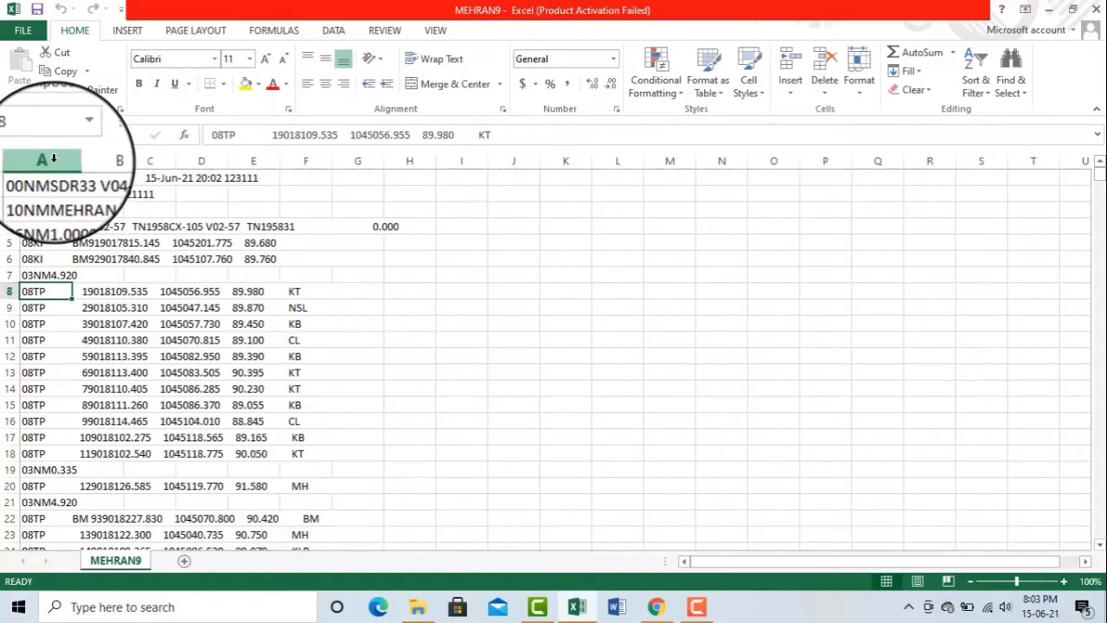
{"action": "left_click", "coordinate": [53, 159]}
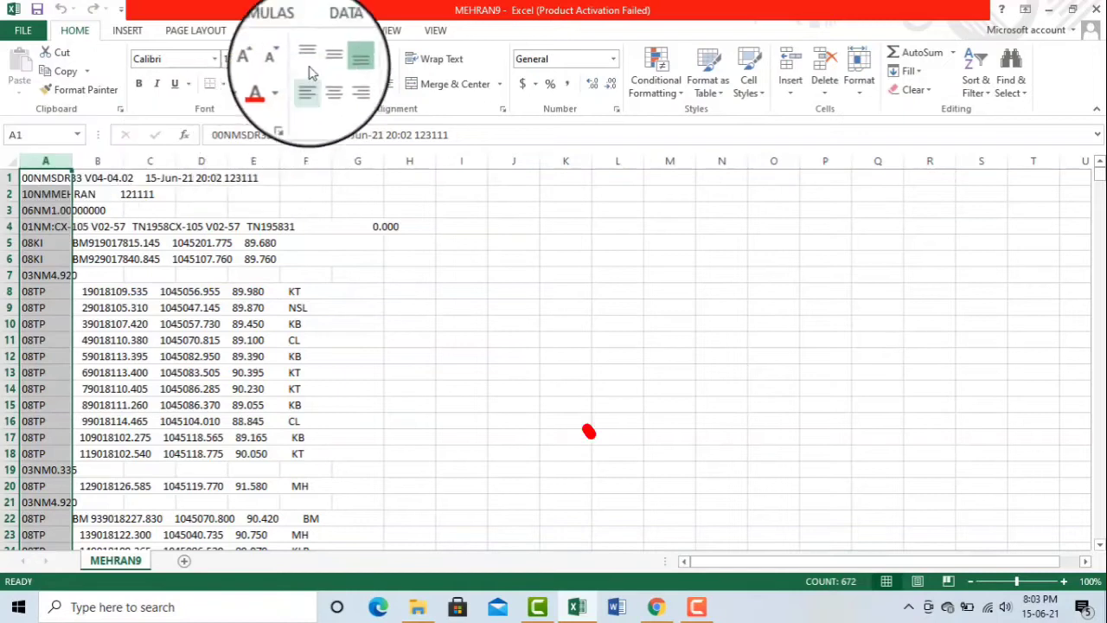
{"action": "left_click", "coordinate": [333, 33]}
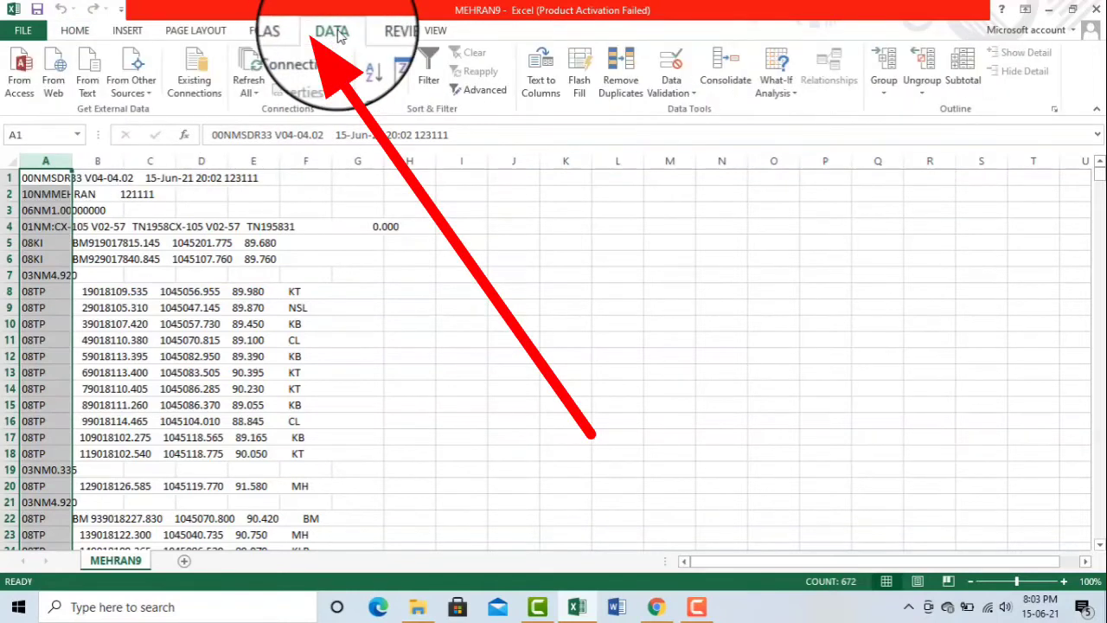
Split column A with Text to Columns as Fixed width, keeping the suggested break lines
{"action": "left_click", "coordinate": [544, 82]}
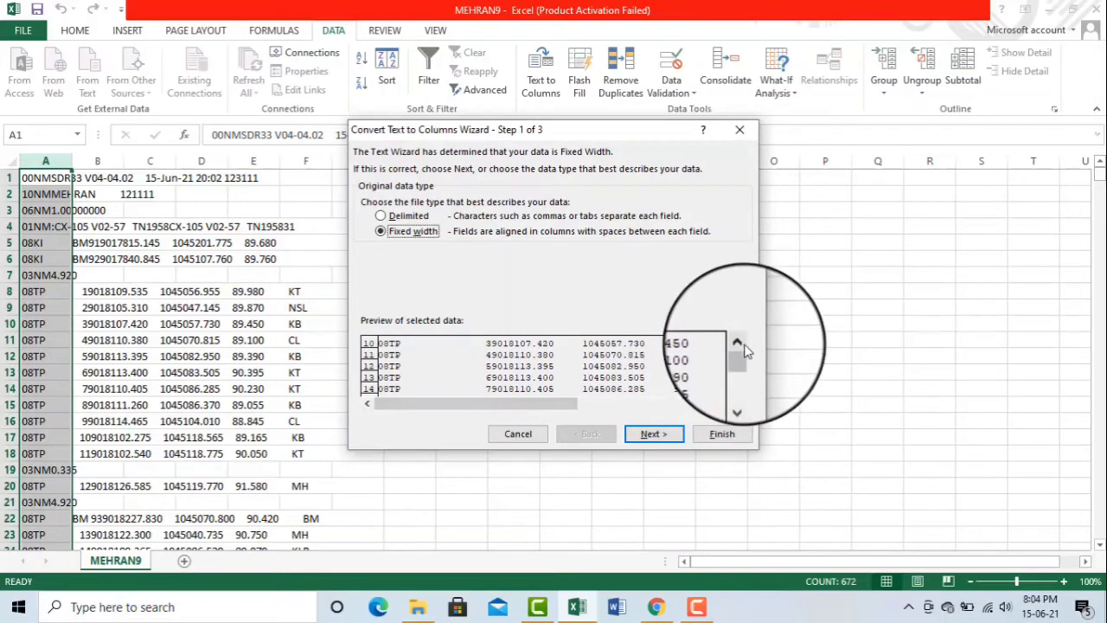
{"action": "left_click", "coordinate": [659, 437]}
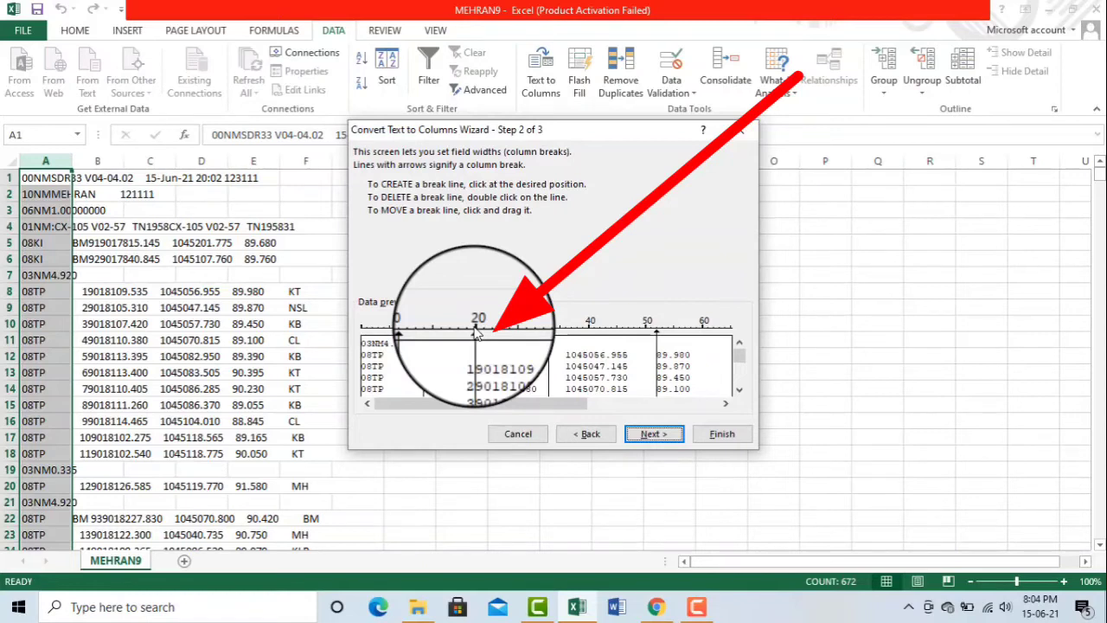
{"action": "left_click", "coordinate": [655, 437]}
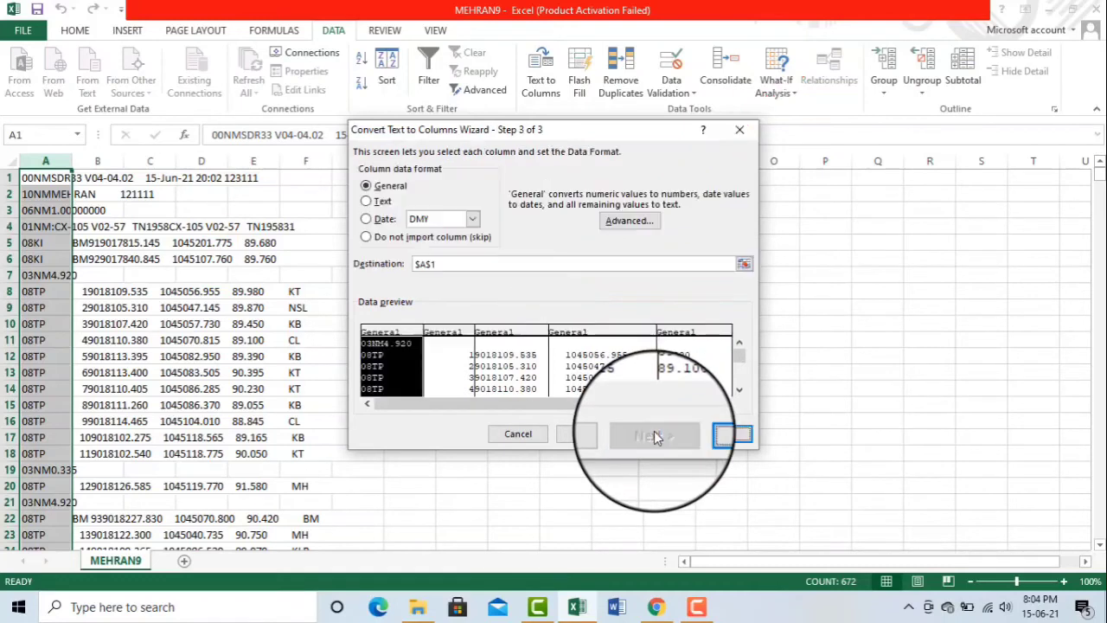
{"action": "left_click", "coordinate": [726, 435]}
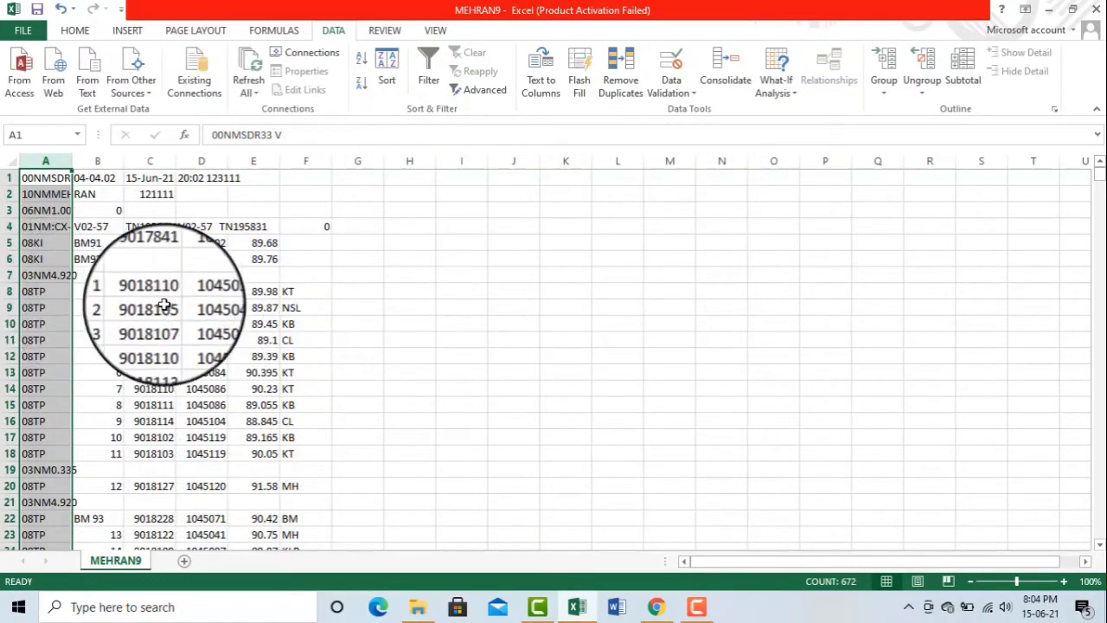
{"action": "left_click", "coordinate": [65, 277]}
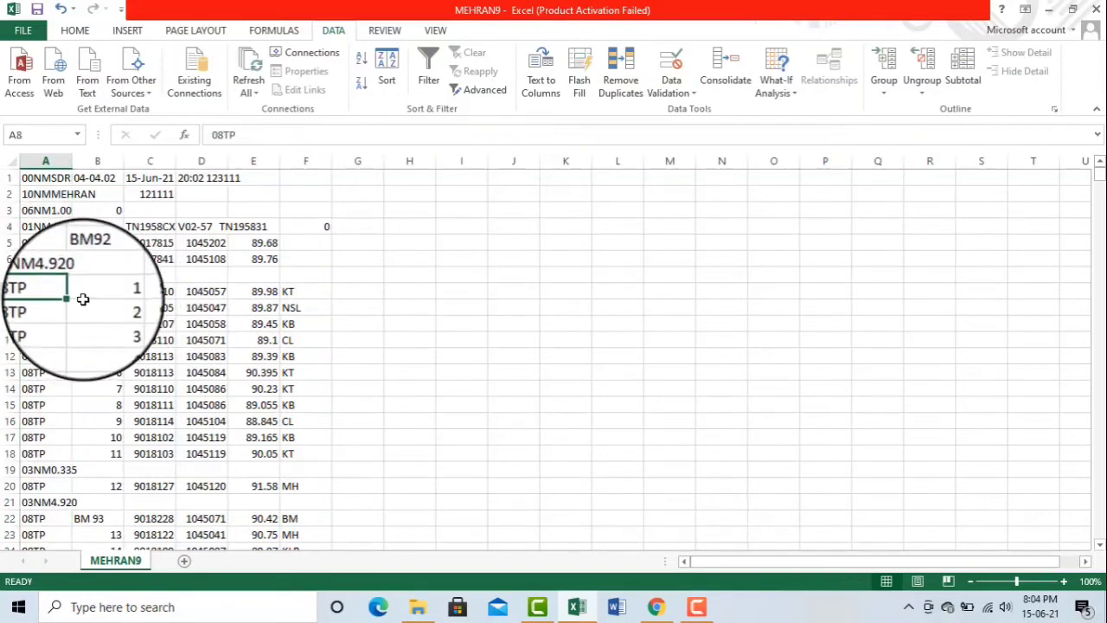
{"action": "key", "text": "Right"}
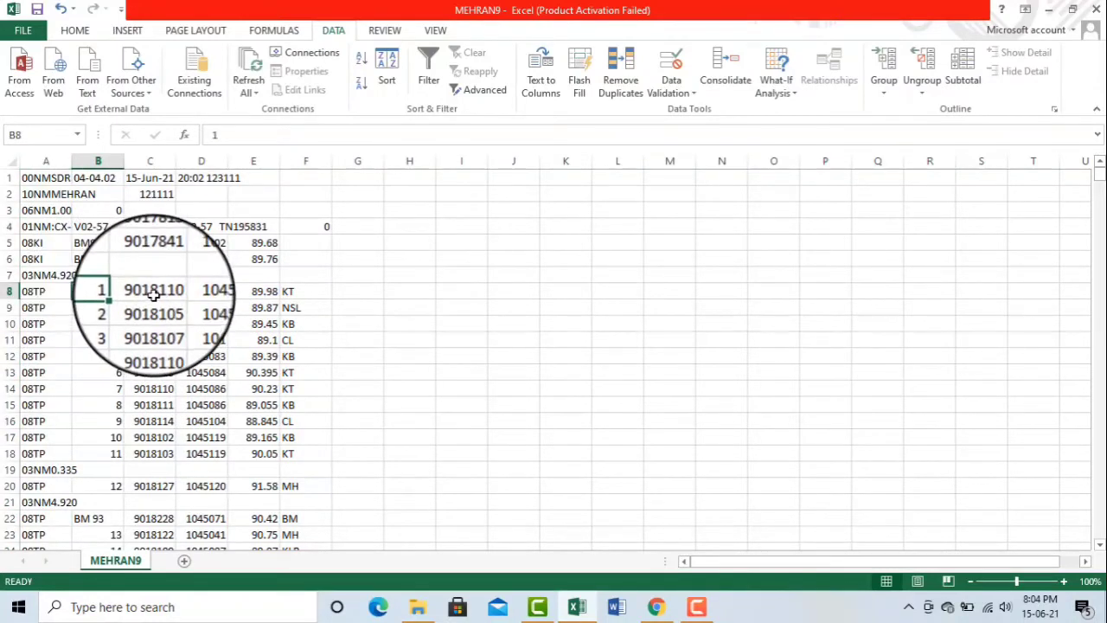
{"action": "key", "text": "Right"}
{"action": "key", "text": "Right"}
{"action": "key", "text": "Right"}
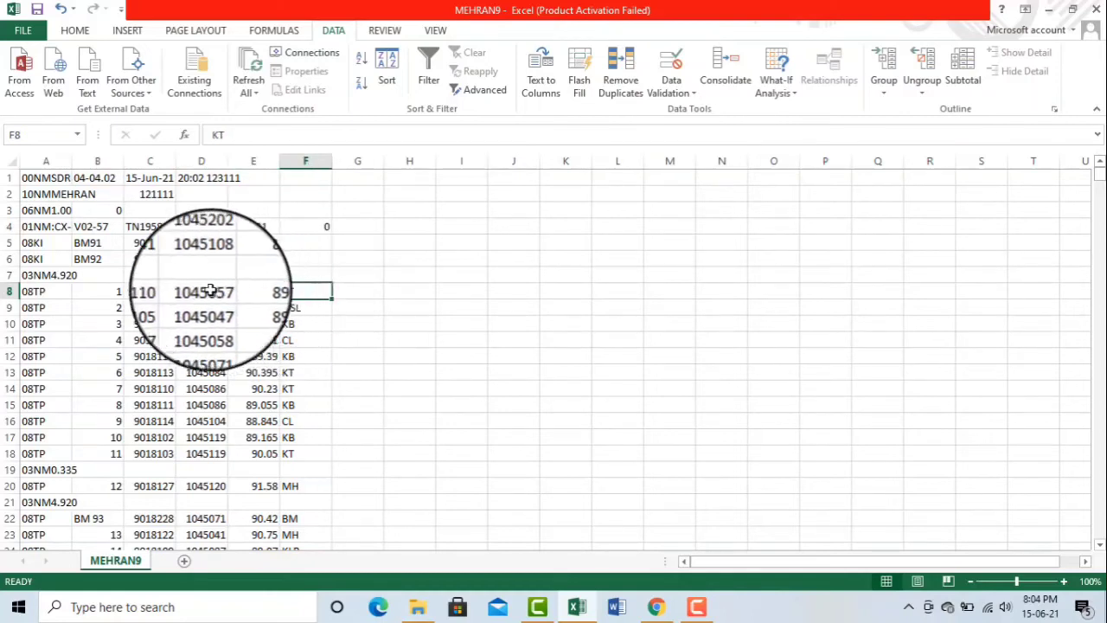
{"action": "scroll", "coordinate": [172, 275], "scroll_direction": "down", "scroll_amount": 6}
{"action": "scroll", "coordinate": [172, 260], "scroll_direction": "down", "scroll_amount": 6}
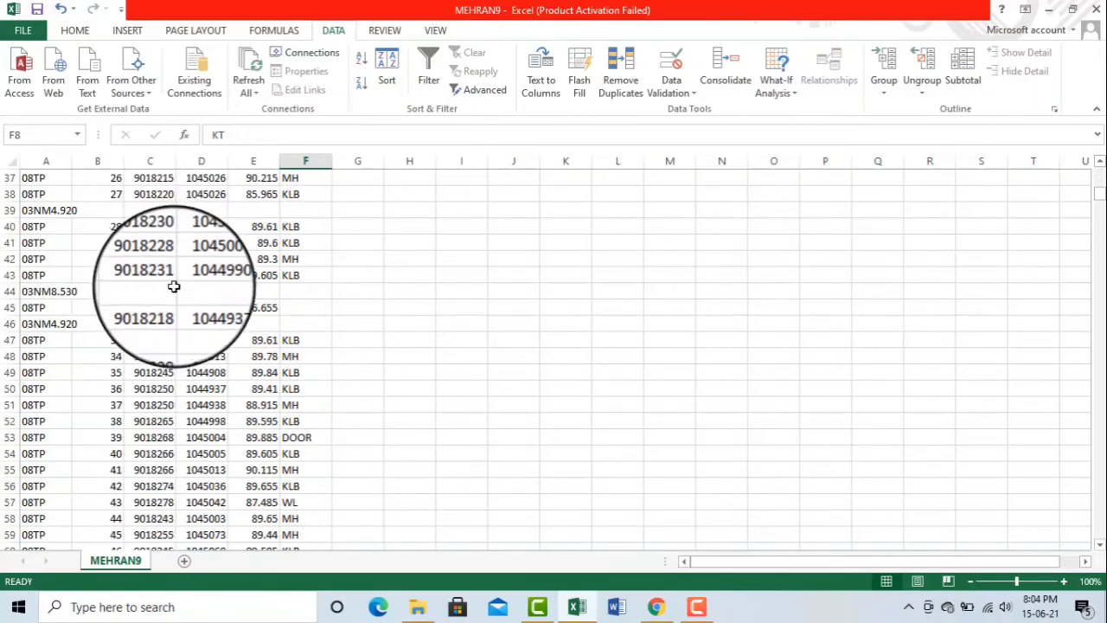
{"action": "scroll", "coordinate": [186, 289], "scroll_direction": "down", "scroll_amount": 5}
{"action": "scroll", "coordinate": [225, 337], "scroll_direction": "up", "scroll_amount": 7}
{"action": "scroll", "coordinate": [250, 359], "scroll_direction": "up", "scroll_amount": 5}
{"action": "scroll", "coordinate": [248, 306], "scroll_direction": "up", "scroll_amount": 5}
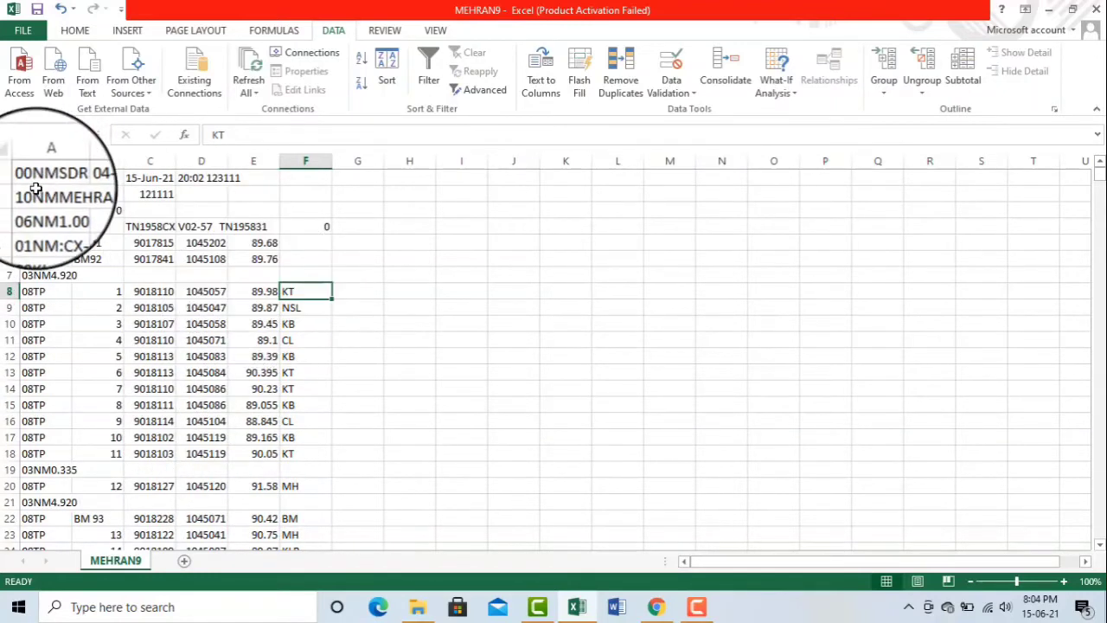
{"action": "left_click", "coordinate": [7, 177]}
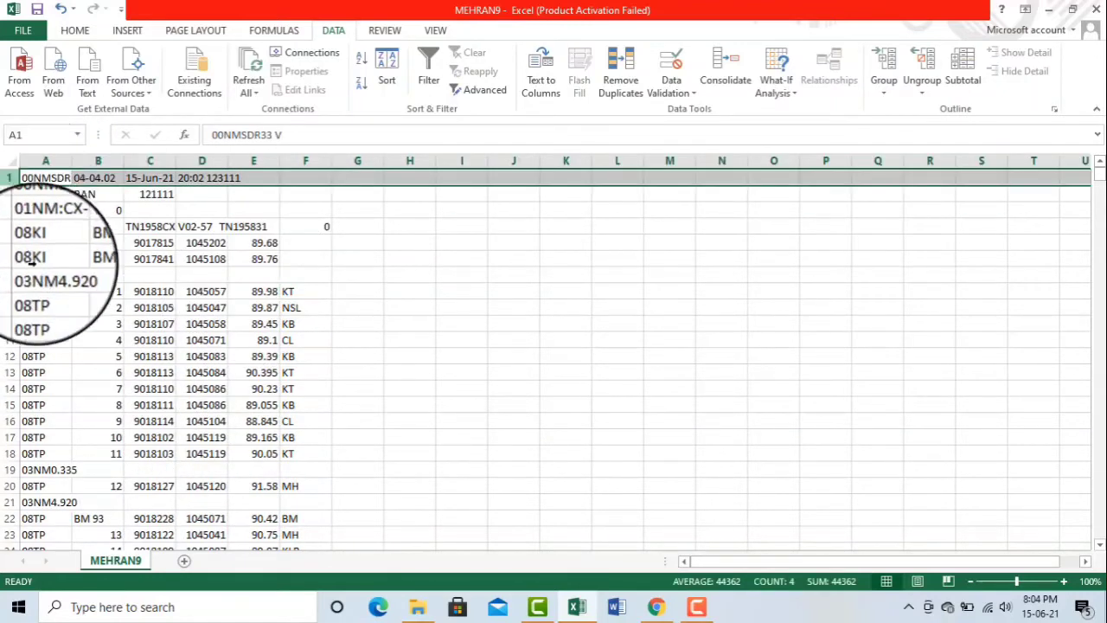
Insert a blank row at the top of the sheet
{"action": "right_click", "coordinate": [9, 179]}
{"action": "left_click", "coordinate": [42, 291]}
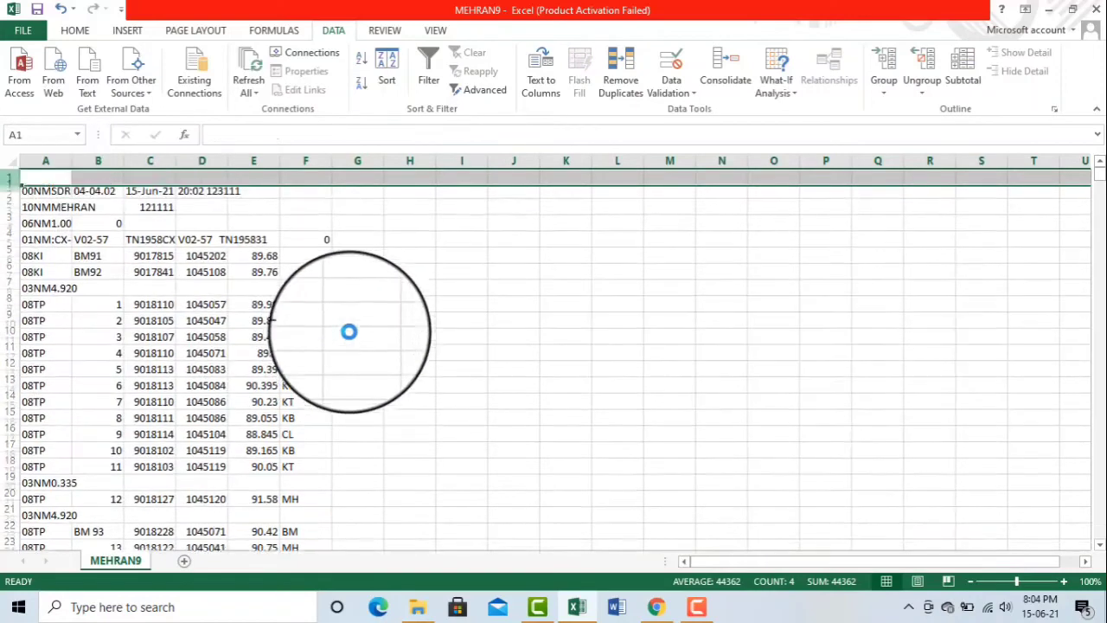
{"action": "left_click", "coordinate": [356, 340]}
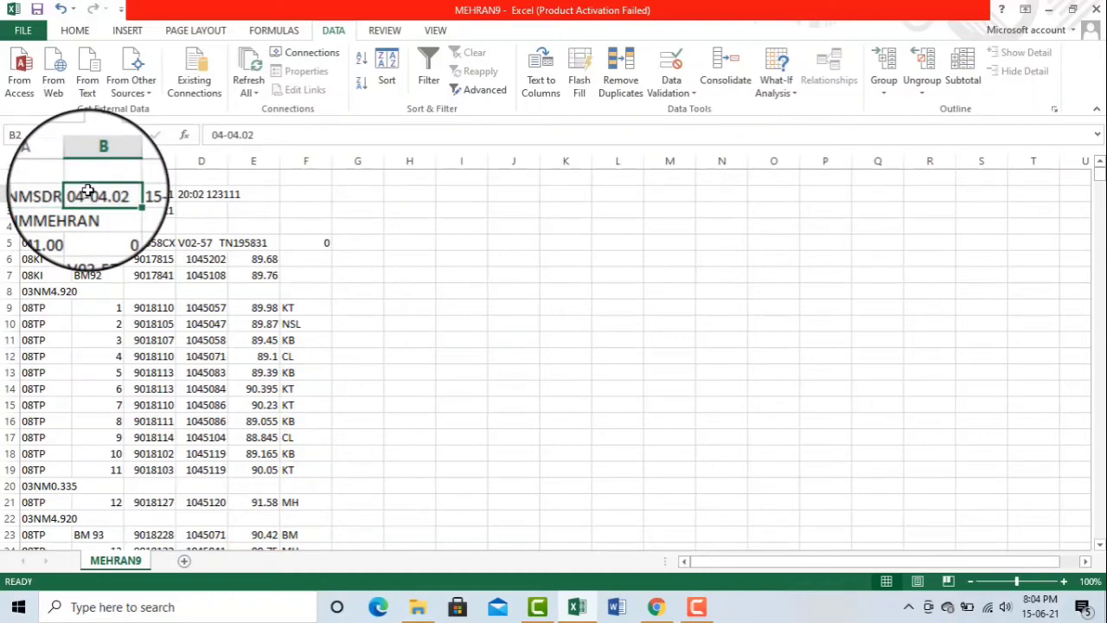
Delete header rows 2–5 so the sheet begins with the 08KI BM91 and BM92 rows
{"action": "left_click", "coordinate": [251, 242]}
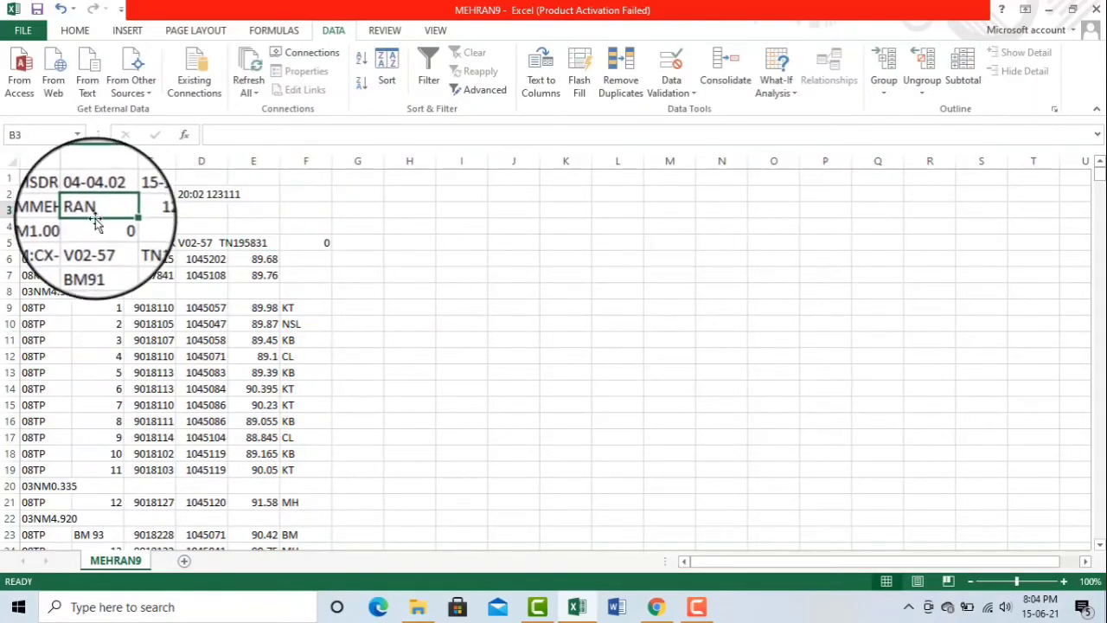
{"action": "left_click", "coordinate": [191, 227]}
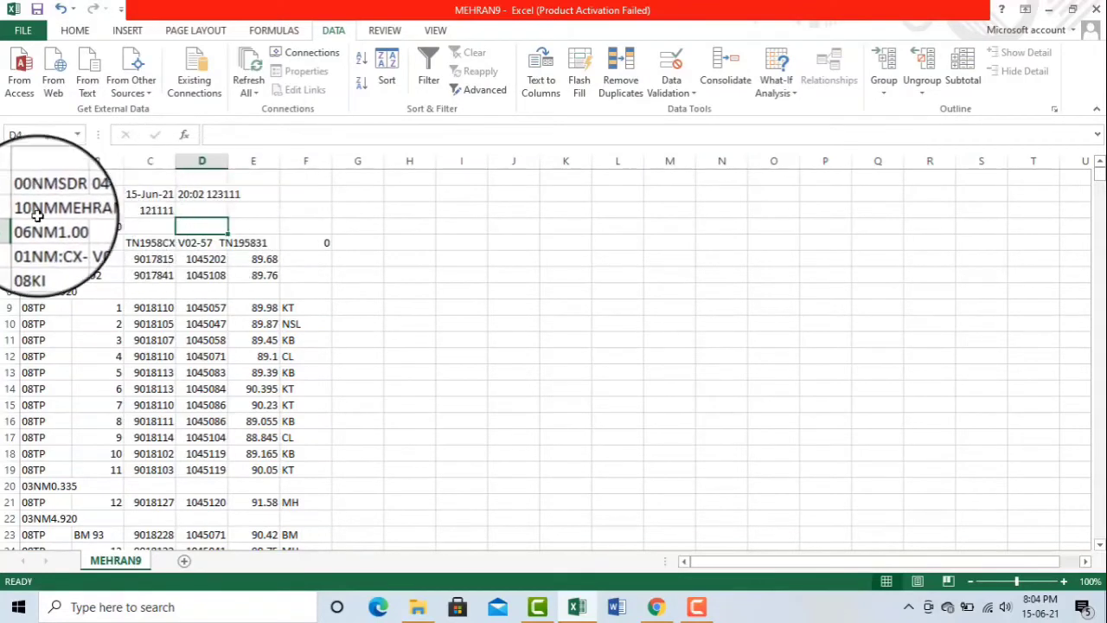
{"action": "left_click_drag", "start_coordinate": [7, 194], "coordinate": [10, 237]}
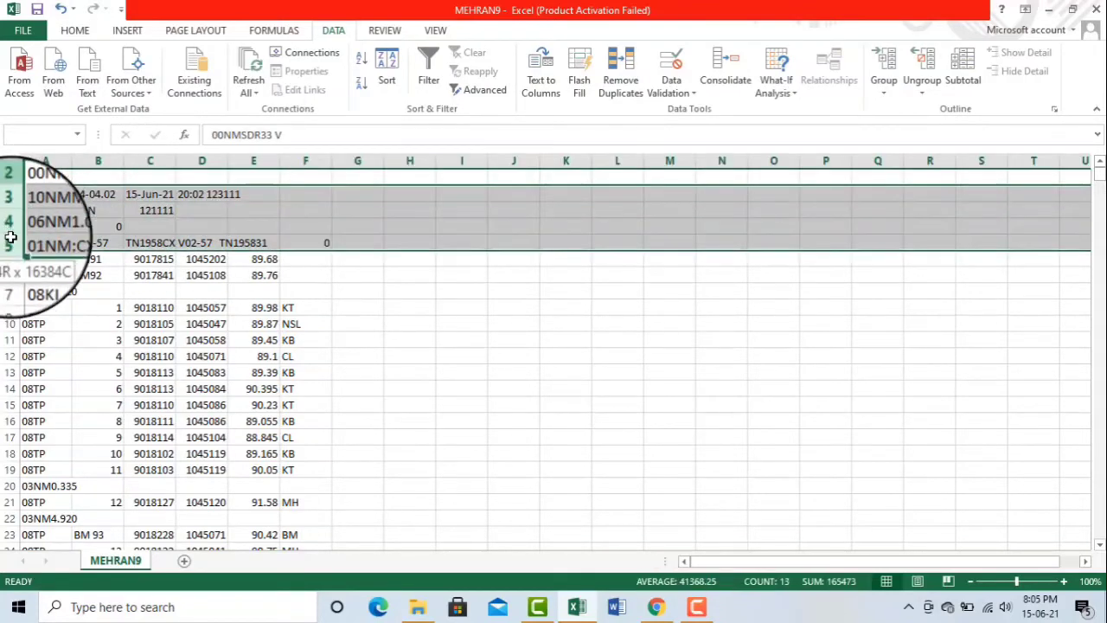
{"action": "right_click", "coordinate": [186, 223]}
{"action": "left_click", "coordinate": [198, 363]}
{"action": "left_click", "coordinate": [400, 330]}
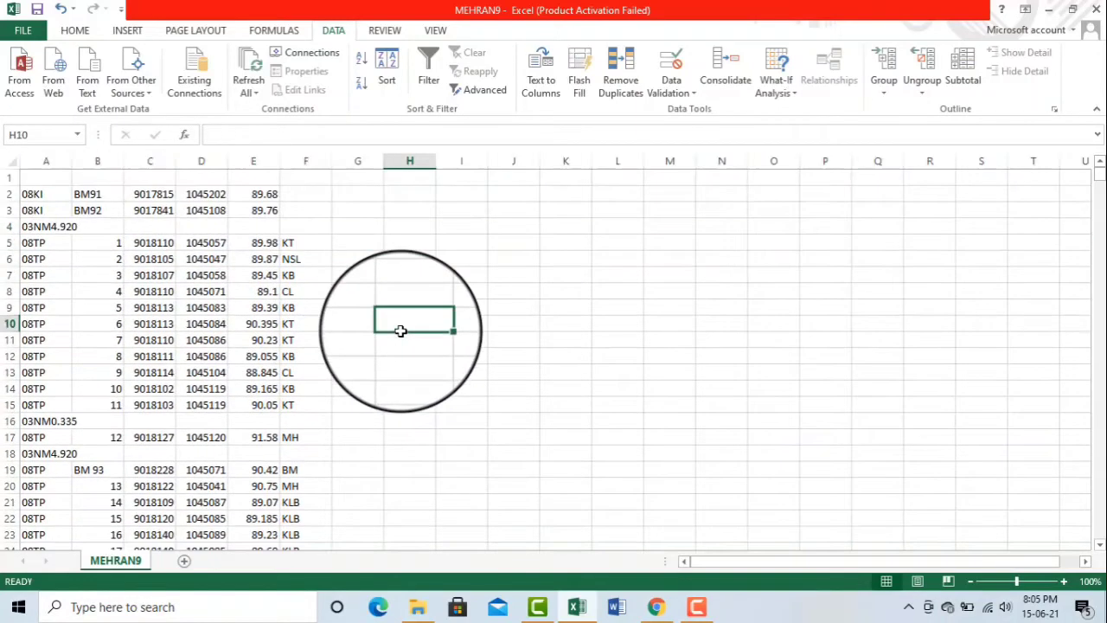
{"action": "scroll", "coordinate": [264, 222], "scroll_direction": "down", "scroll_amount": 3}
{"action": "scroll", "coordinate": [288, 300], "scroll_direction": "down", "scroll_amount": 9}
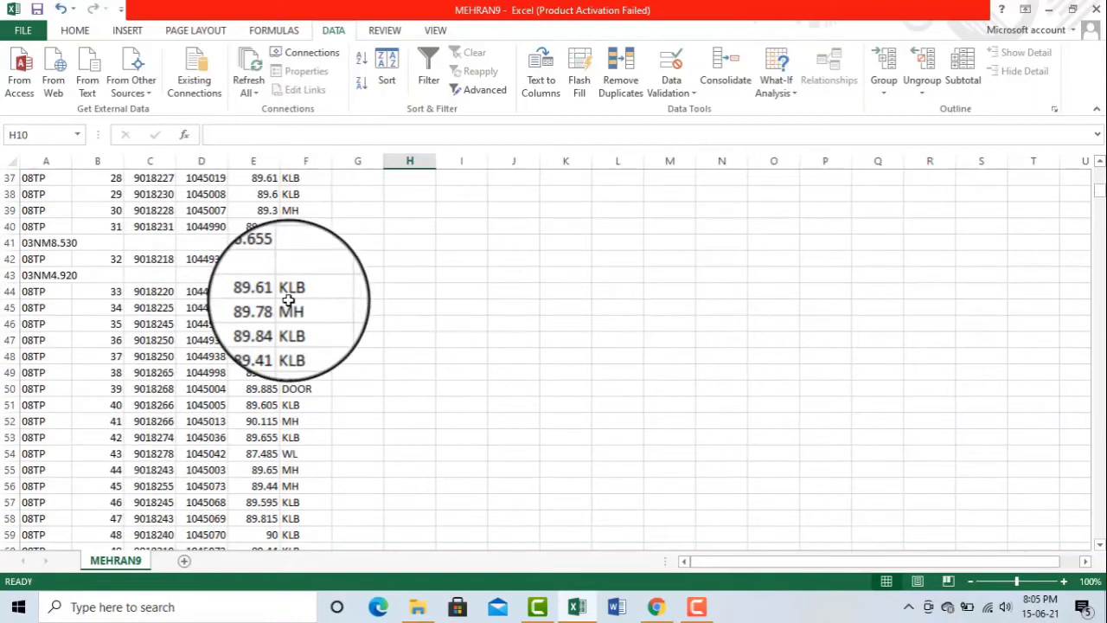
{"action": "scroll", "coordinate": [287, 300], "scroll_direction": "up", "scroll_amount": 3}
{"action": "scroll", "coordinate": [288, 300], "scroll_direction": "up", "scroll_amount": 9}
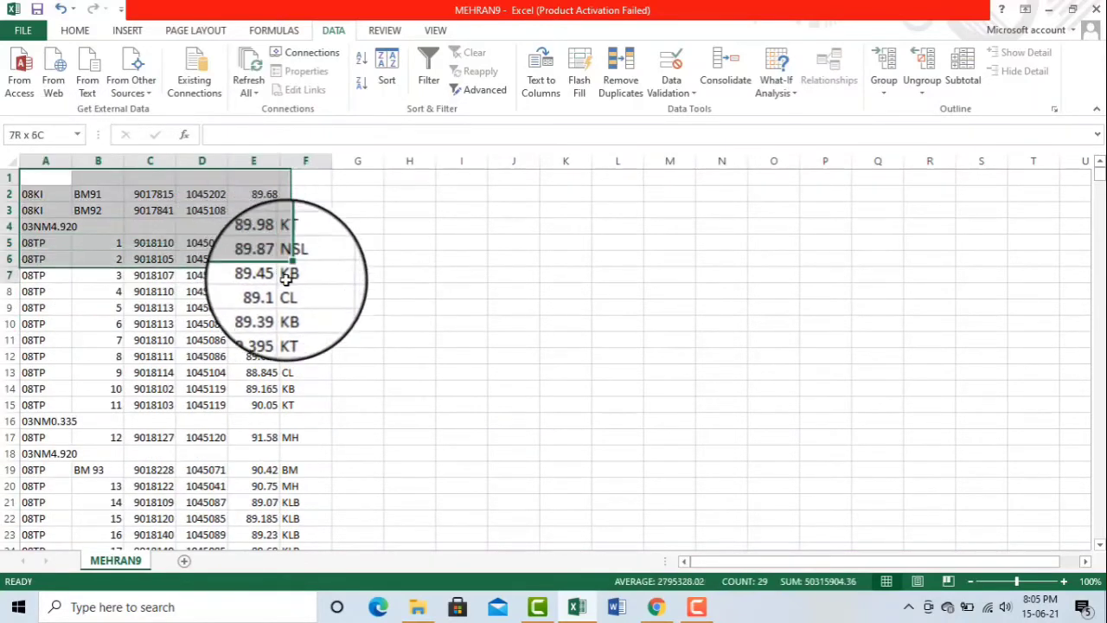
Select the survey data range A1:F669, then scroll back to the top
{"action": "left_click_drag", "start_coordinate": [294, 292], "coordinate": [294, 307]}
{"action": "left_click_drag", "start_coordinate": [48, 178], "coordinate": [305, 619]}
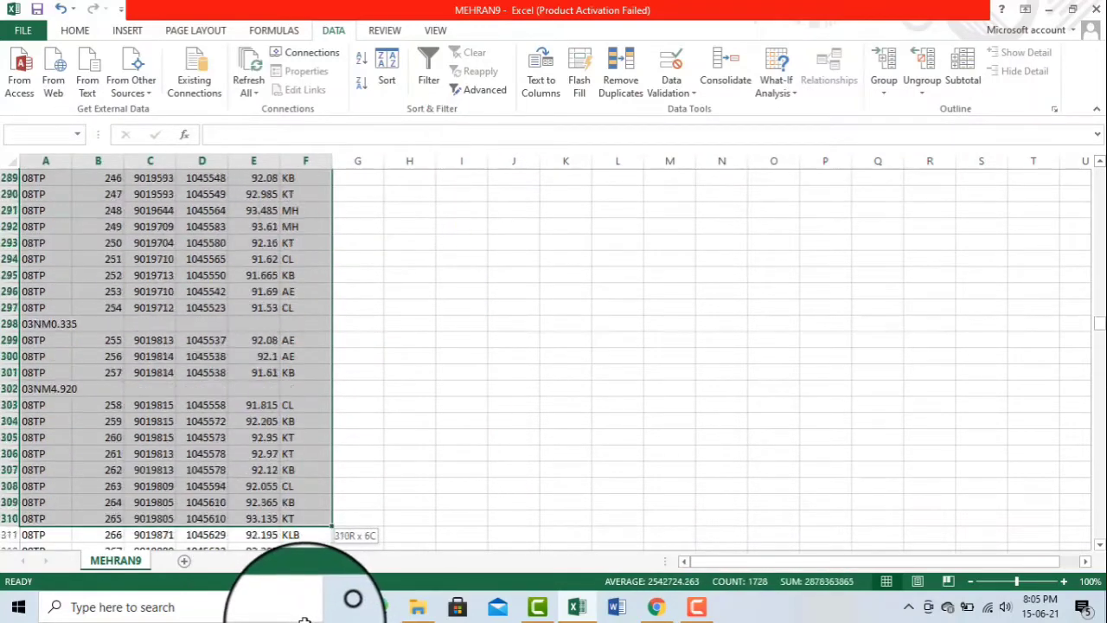
{"action": "mouse_move", "coordinate": [305, 619]}
{"action": "left_mouse_down"}
{"action": "mouse_move", "coordinate": [298, 580]}
{"action": "mouse_move", "coordinate": [301, 592]}
{"action": "mouse_move", "coordinate": [316, 469]}
{"action": "left_mouse_up"}
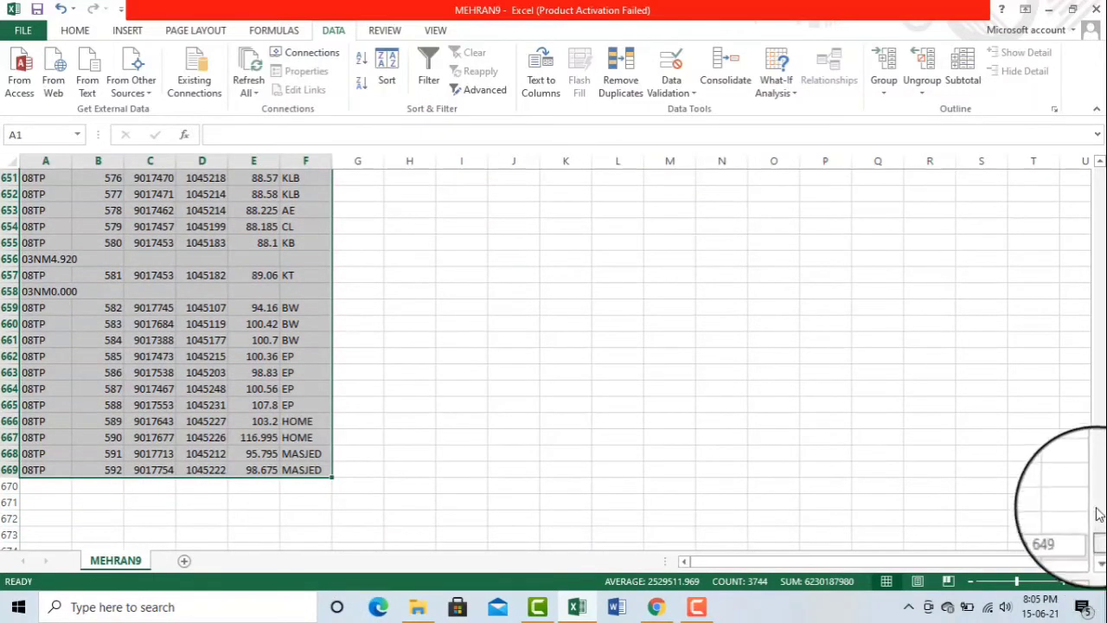
{"action": "left_click_drag", "start_coordinate": [1098, 514], "coordinate": [1099, 177]}
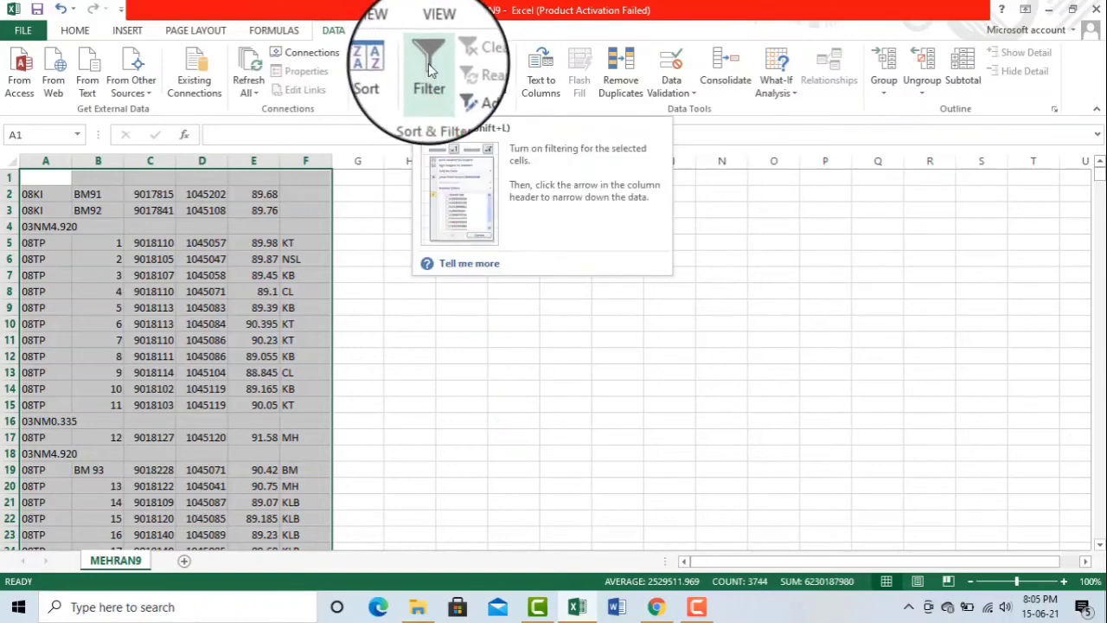
Turn on filtering and show only (Blanks) in column E, the 49 03NM station rows
{"action": "left_click", "coordinate": [428, 63]}
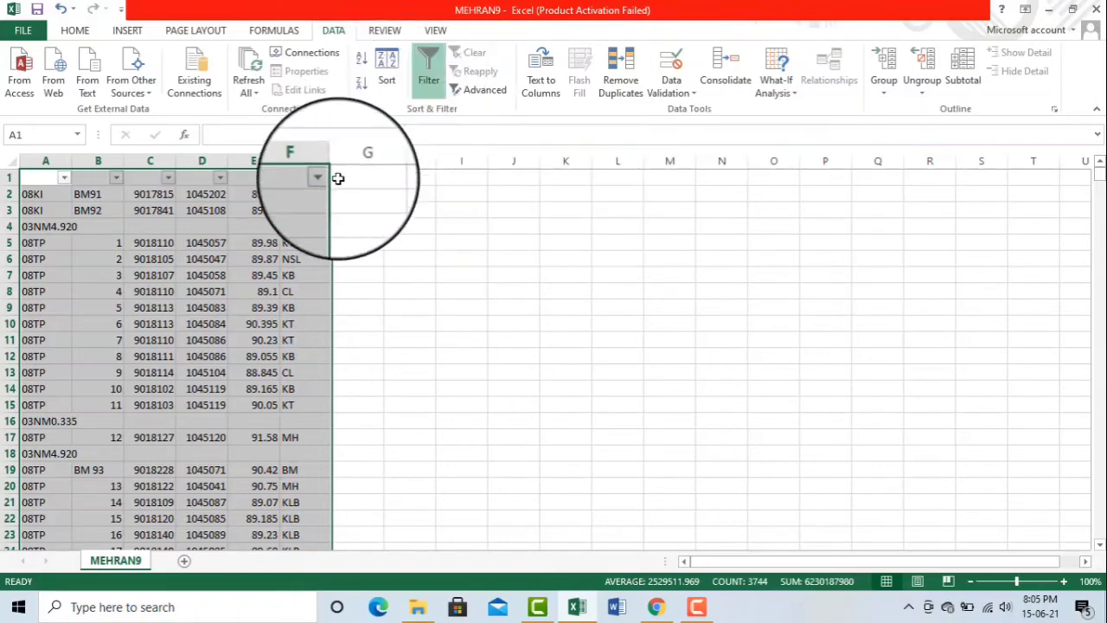
{"action": "left_click", "coordinate": [64, 177]}
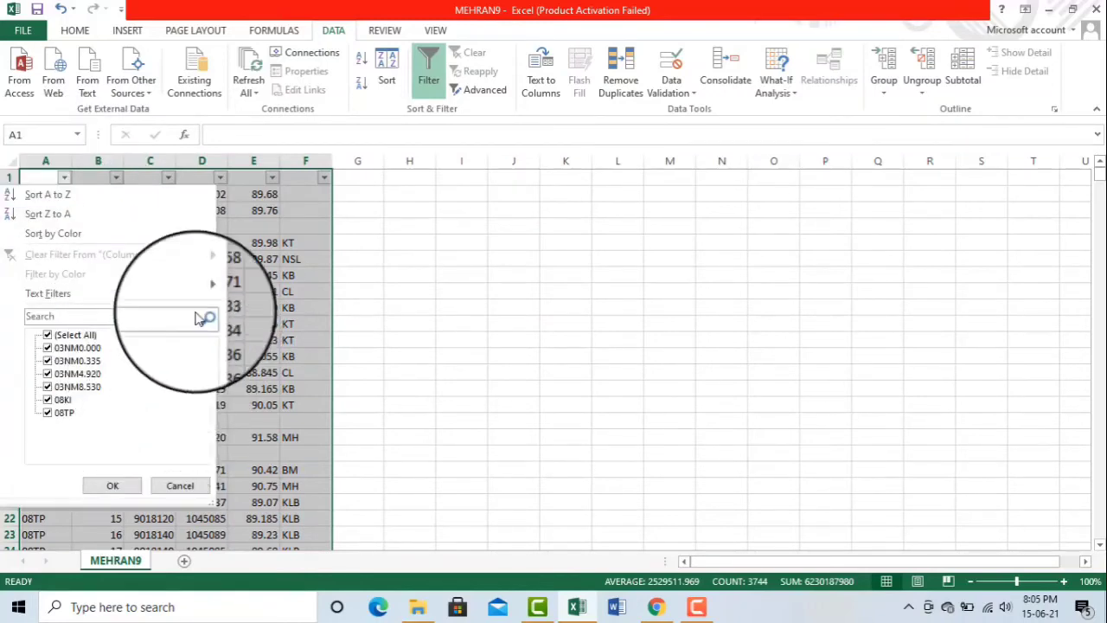
{"action": "key", "text": "Escape"}
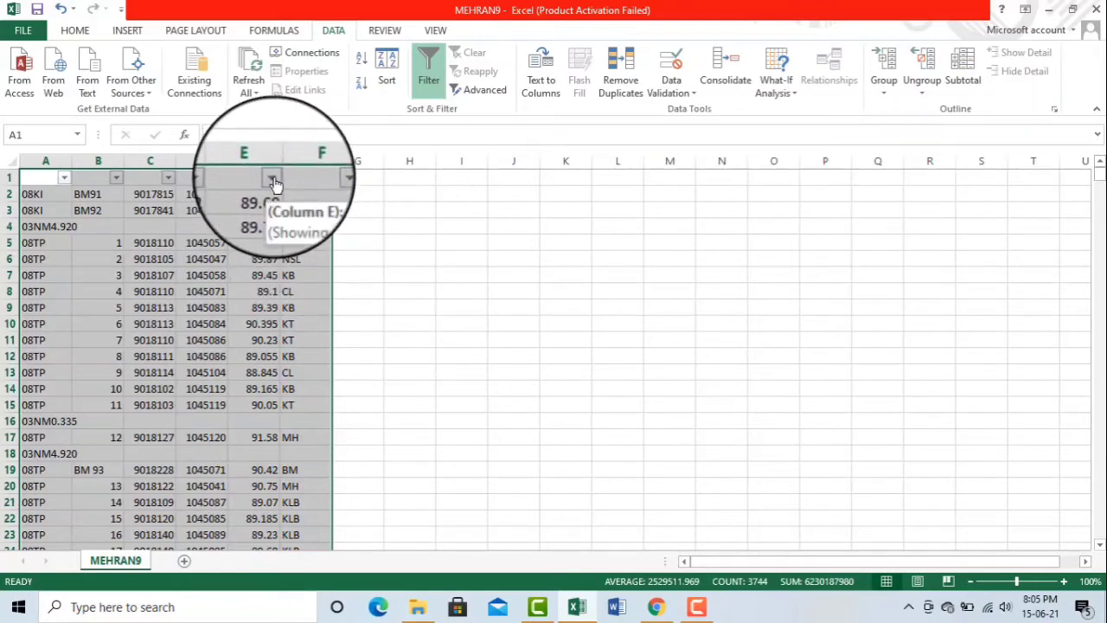
{"action": "left_click", "coordinate": [272, 177]}
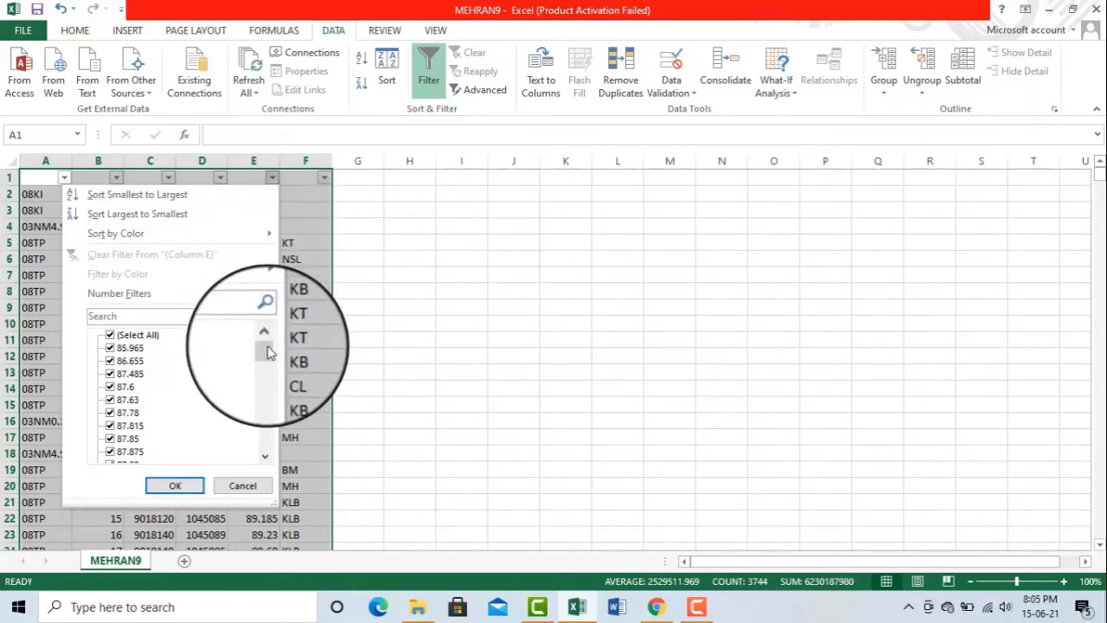
{"action": "left_click_drag", "start_coordinate": [265, 362], "coordinate": [266, 348]}
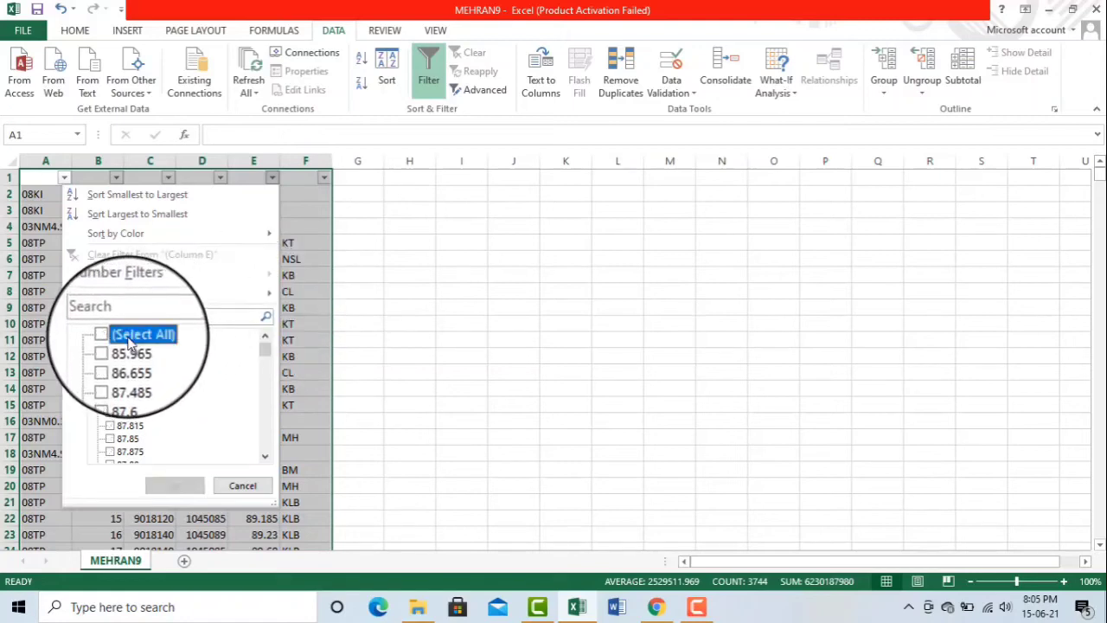
{"action": "mouse_move", "coordinate": [268, 354]}
{"action": "left_mouse_down"}
{"action": "mouse_move", "coordinate": [258, 388]}
{"action": "mouse_move", "coordinate": [264, 456]}
{"action": "left_mouse_up"}
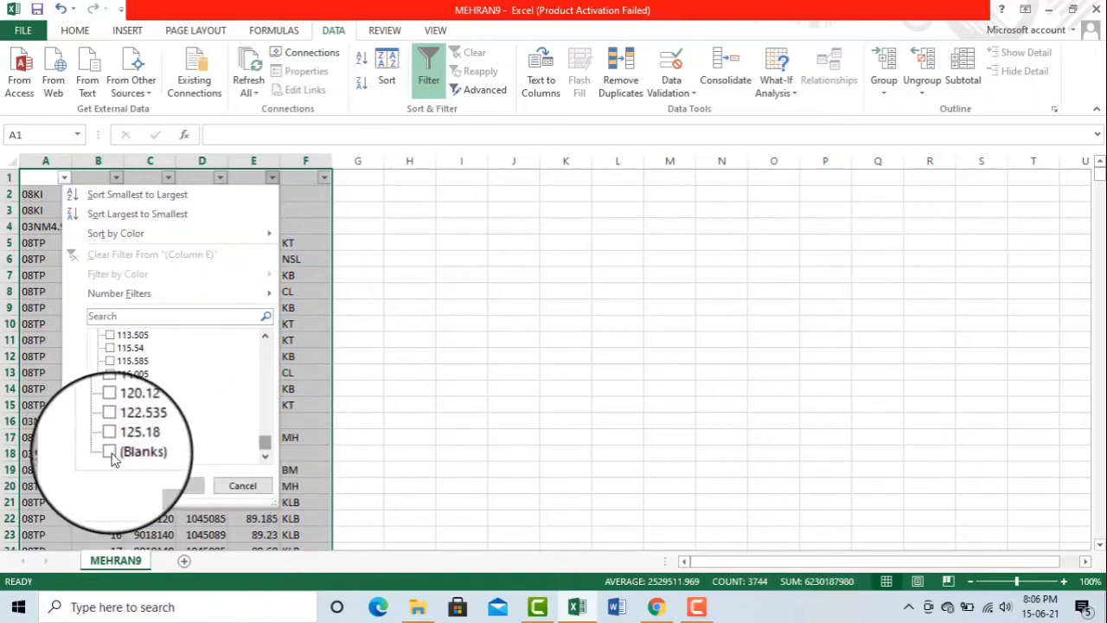
{"action": "left_click", "coordinate": [176, 487]}
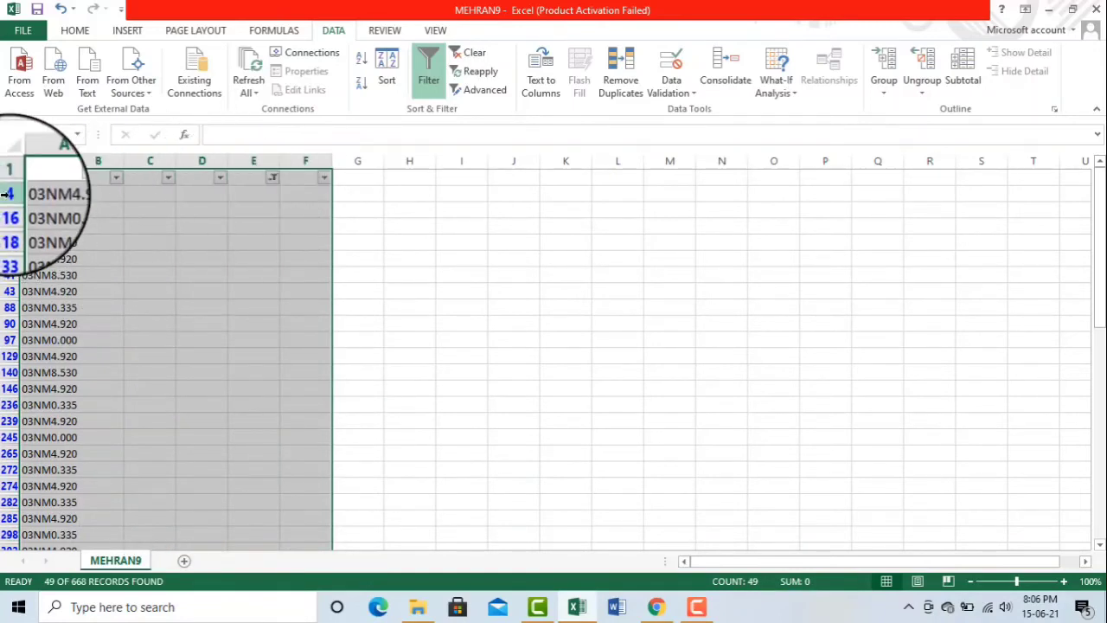
Delete the filtered 03NM station rows, including the leftover 03NM0.000 row
{"action": "left_click_drag", "start_coordinate": [7, 194], "coordinate": [16, 616]}
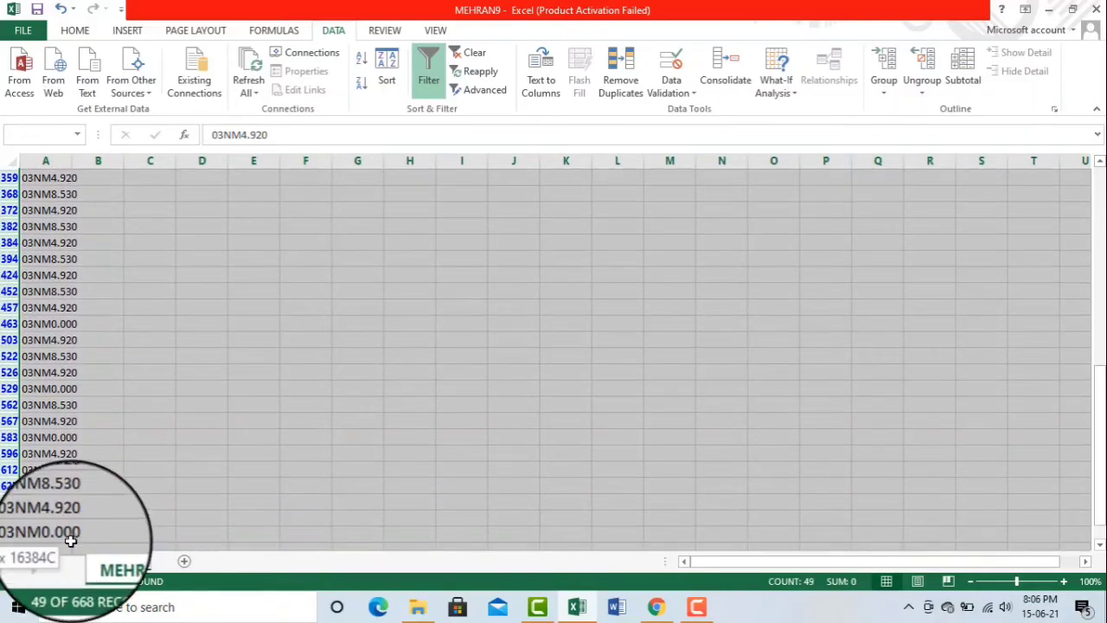
{"action": "left_click_drag", "start_coordinate": [66, 535], "coordinate": [31, 470]}
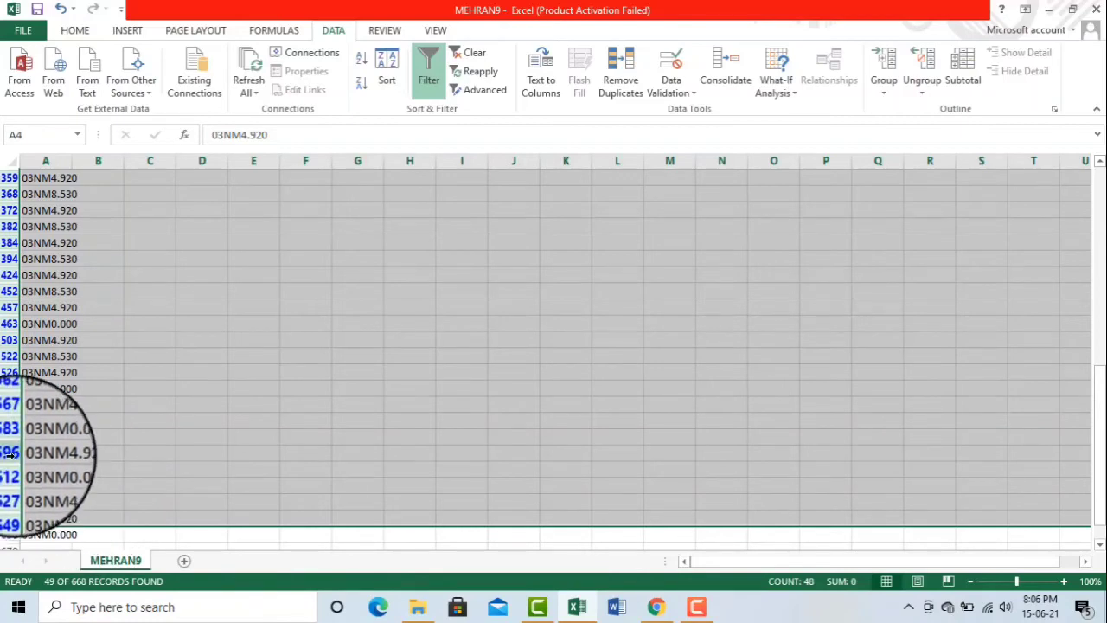
{"action": "right_click", "coordinate": [10, 198]}
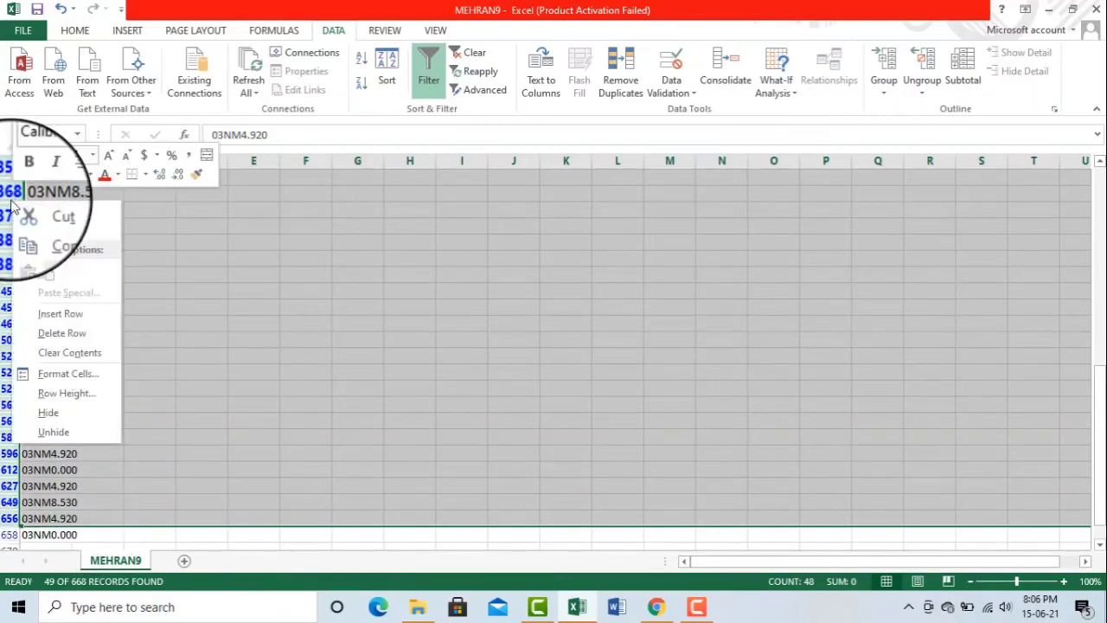
{"action": "left_click", "coordinate": [78, 334]}
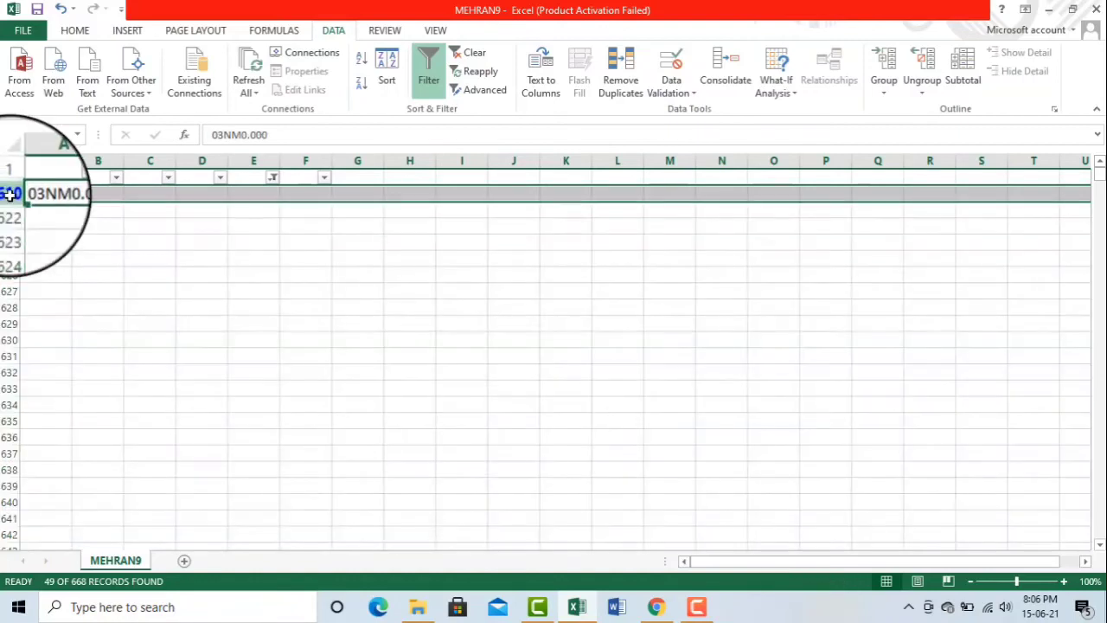
{"action": "right_click", "coordinate": [10, 195]}
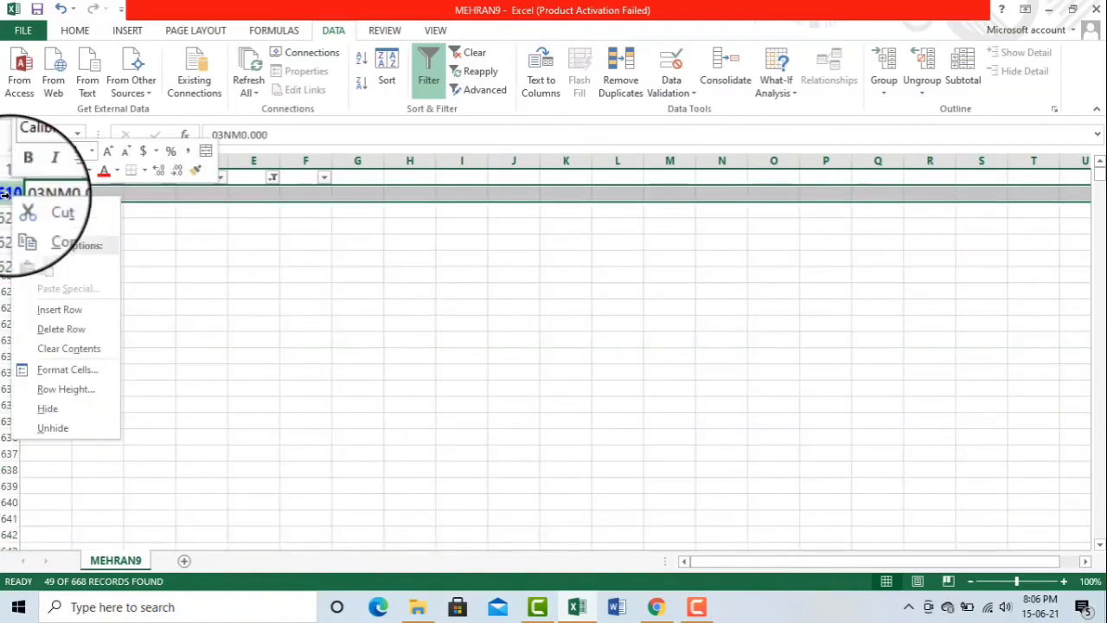
{"action": "left_click", "coordinate": [70, 329]}
{"action": "left_click", "coordinate": [166, 340]}
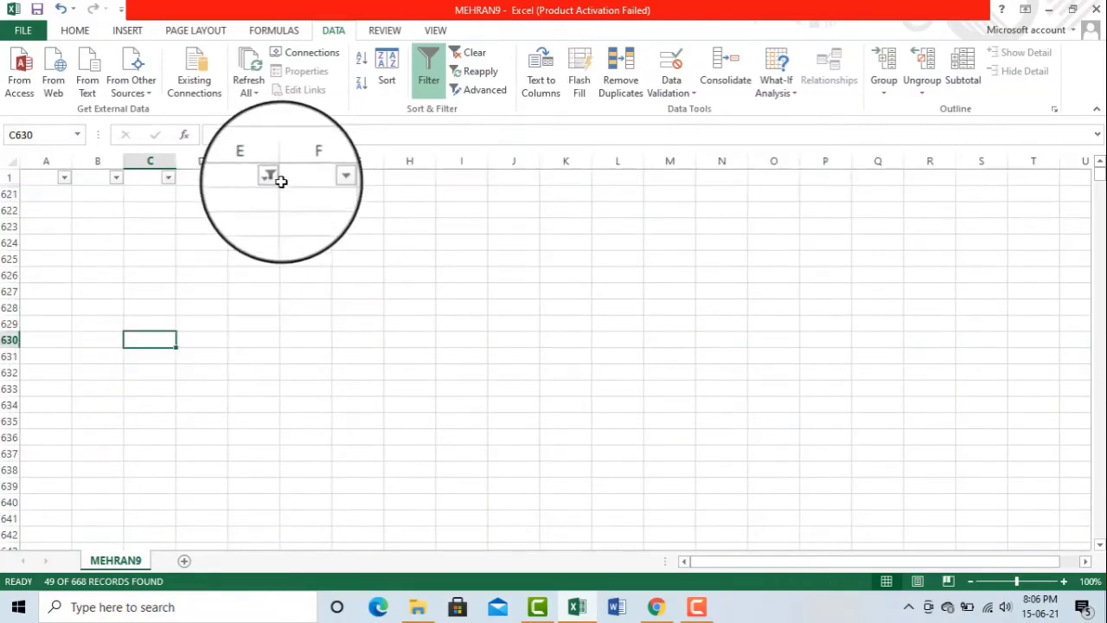
Clear the column E filter with (Select All) to show all remaining points
{"action": "left_click", "coordinate": [273, 178]}
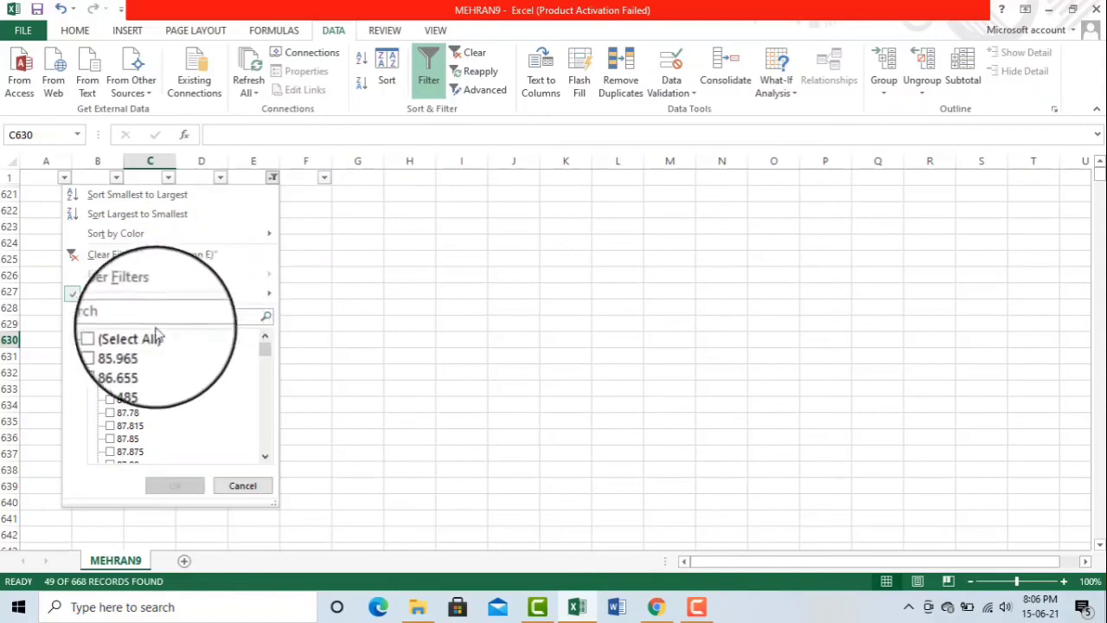
{"action": "left_click", "coordinate": [147, 337]}
{"action": "left_click", "coordinate": [147, 337]}
{"action": "left_click", "coordinate": [176, 486]}
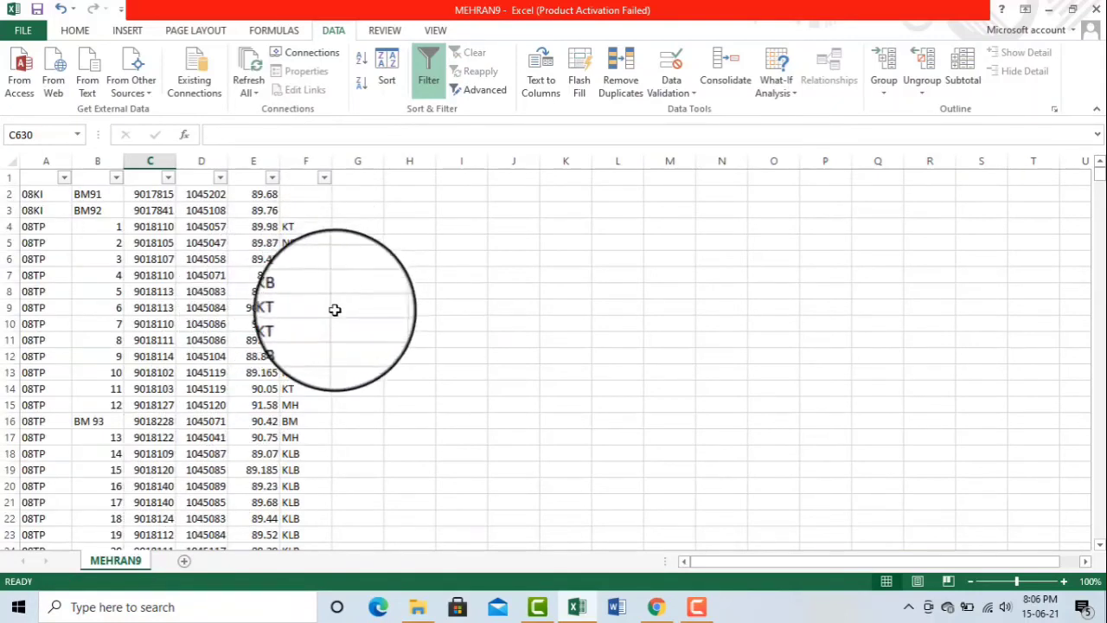
{"action": "scroll", "coordinate": [335, 309], "scroll_direction": "down", "scroll_amount": 4}
{"action": "scroll", "coordinate": [324, 309], "scroll_direction": "down", "scroll_amount": 6}
{"action": "scroll", "coordinate": [325, 309], "scroll_direction": "down", "scroll_amount": 6}
{"action": "scroll", "coordinate": [325, 308], "scroll_direction": "down", "scroll_amount": 2}
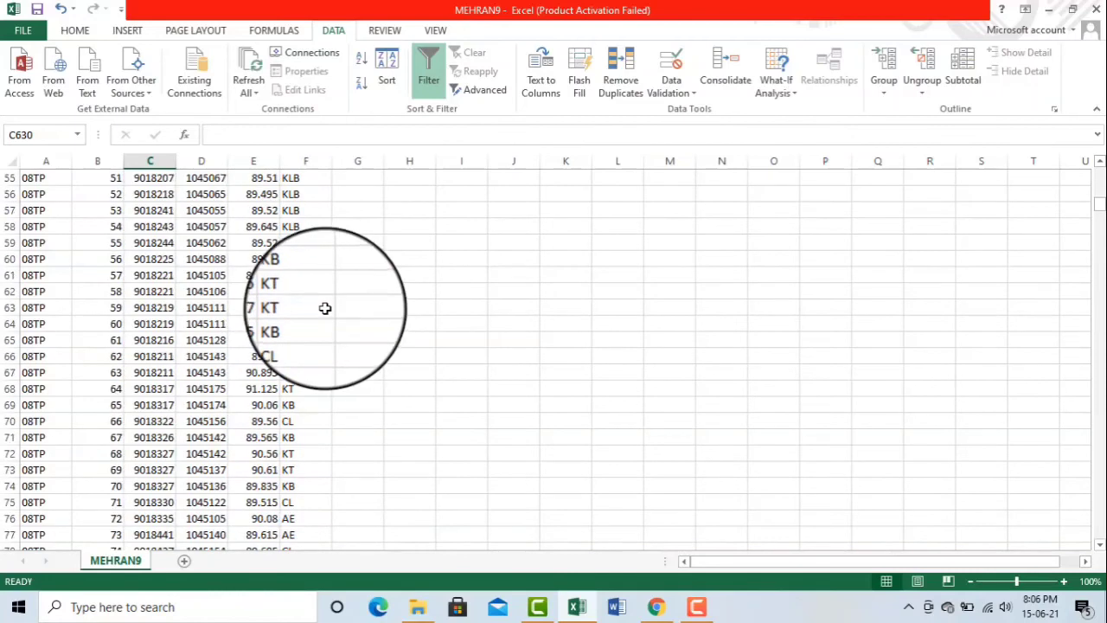
{"action": "scroll", "coordinate": [325, 308], "scroll_direction": "down", "scroll_amount": 3}
{"action": "scroll", "coordinate": [325, 308], "scroll_direction": "down", "scroll_amount": 1}
{"action": "scroll", "coordinate": [325, 307], "scroll_direction": "down", "scroll_amount": 1}
{"action": "scroll", "coordinate": [326, 305], "scroll_direction": "down", "scroll_amount": 2}
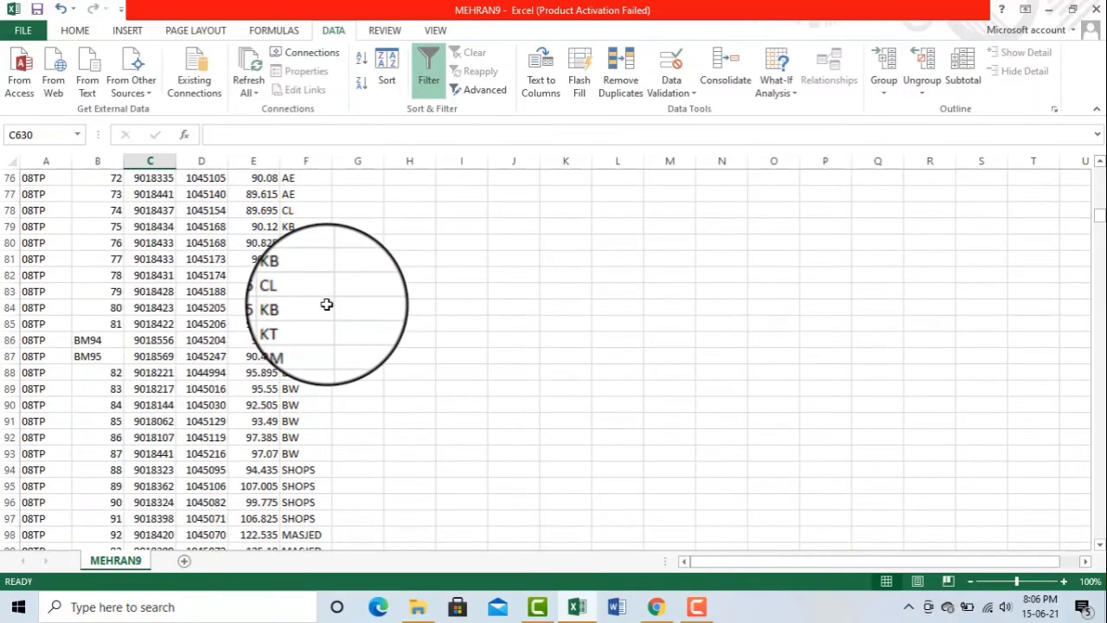
{"action": "scroll", "coordinate": [326, 304], "scroll_direction": "down", "scroll_amount": 8}
{"action": "scroll", "coordinate": [324, 306], "scroll_direction": "down", "scroll_amount": 3}
{"action": "scroll", "coordinate": [324, 307], "scroll_direction": "down", "scroll_amount": 1}
{"action": "scroll", "coordinate": [326, 310], "scroll_direction": "down", "scroll_amount": 6}
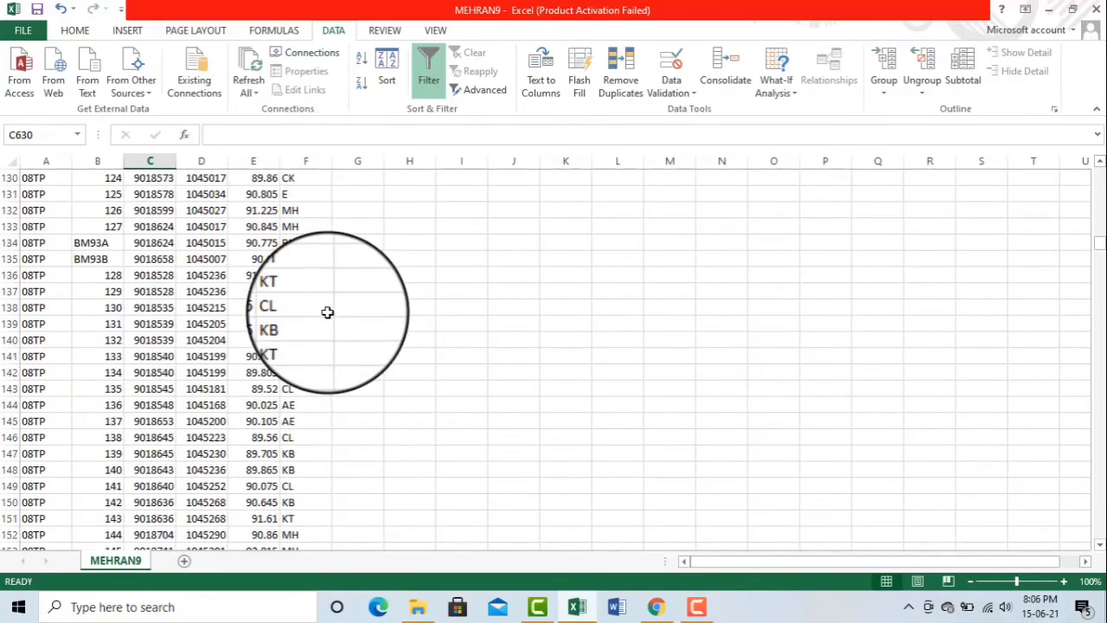
{"action": "scroll", "coordinate": [327, 313], "scroll_direction": "down", "scroll_amount": 3}
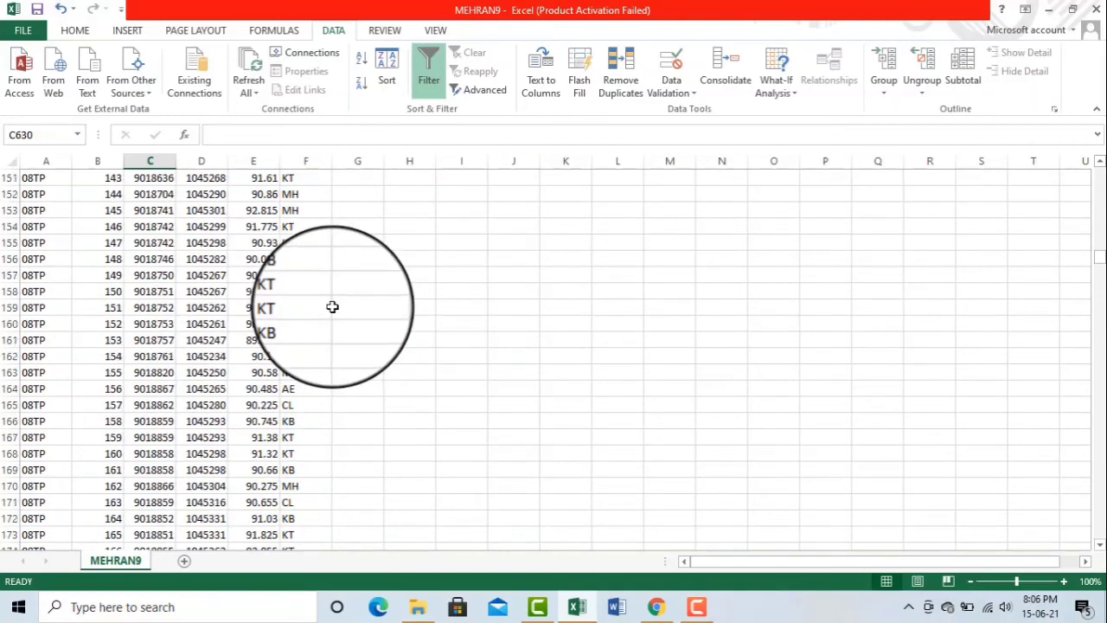
{"action": "scroll", "coordinate": [332, 305], "scroll_direction": "down", "scroll_amount": 4}
{"action": "scroll", "coordinate": [334, 306], "scroll_direction": "down", "scroll_amount": 3}
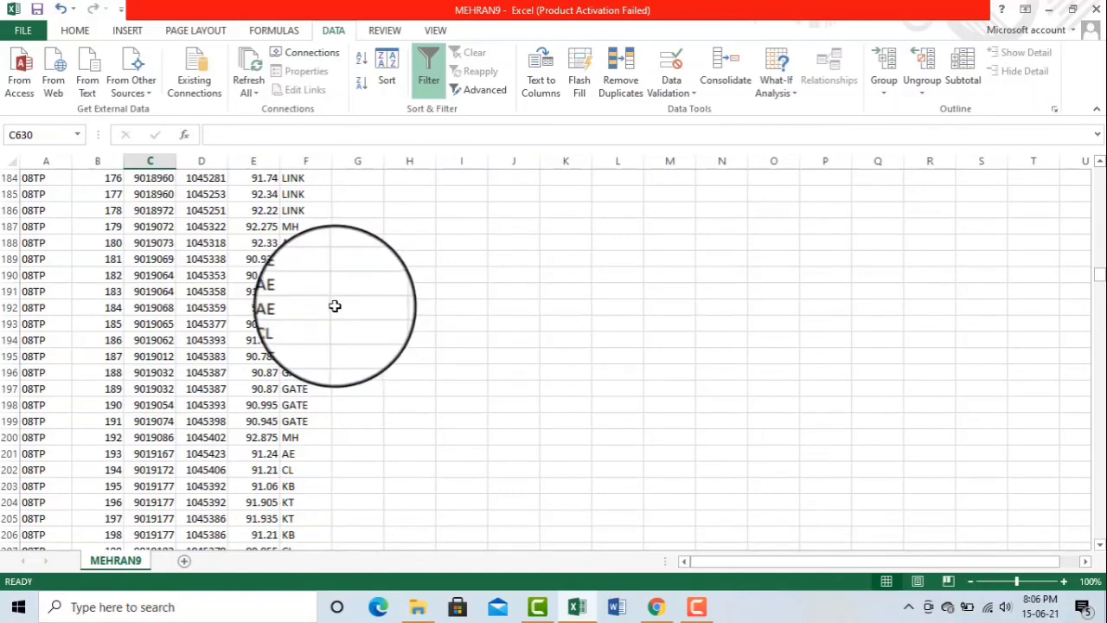
{"action": "scroll", "coordinate": [335, 307], "scroll_direction": "down", "scroll_amount": 3}
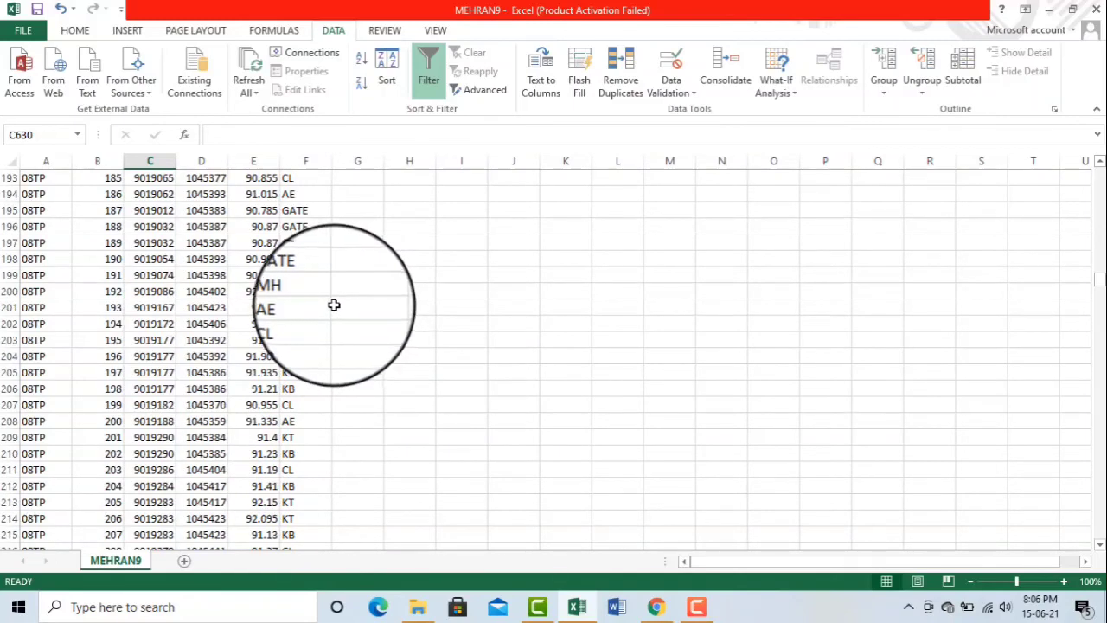